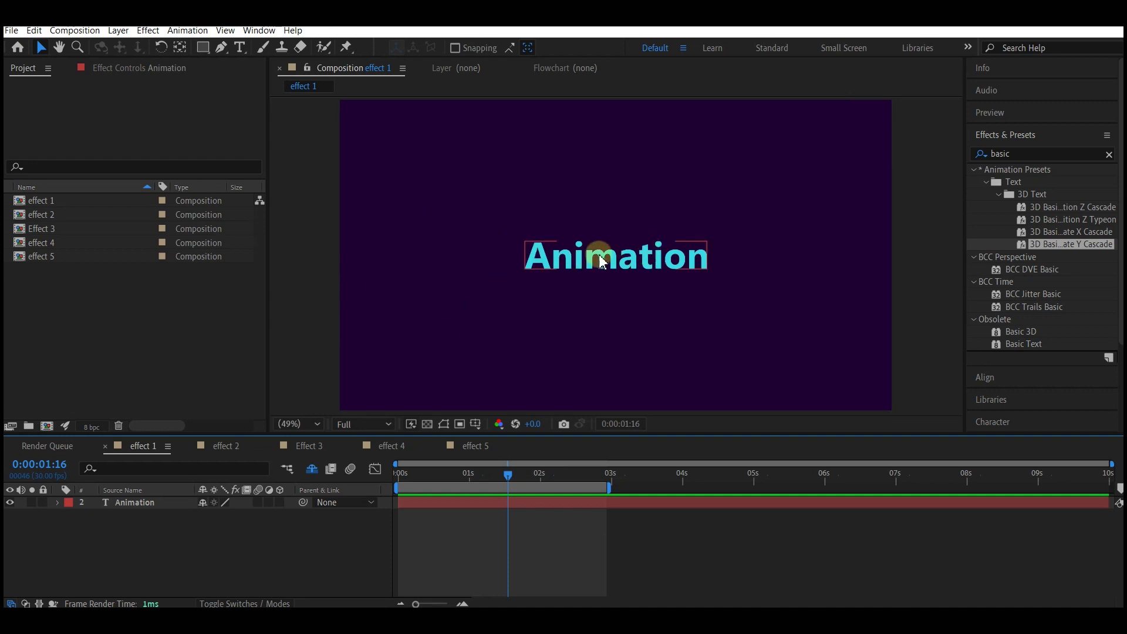
# Step: Deselect the cyan Animation text layer while the 'basic' 3D Text presets are listed
pyautogui.click(655, 247)
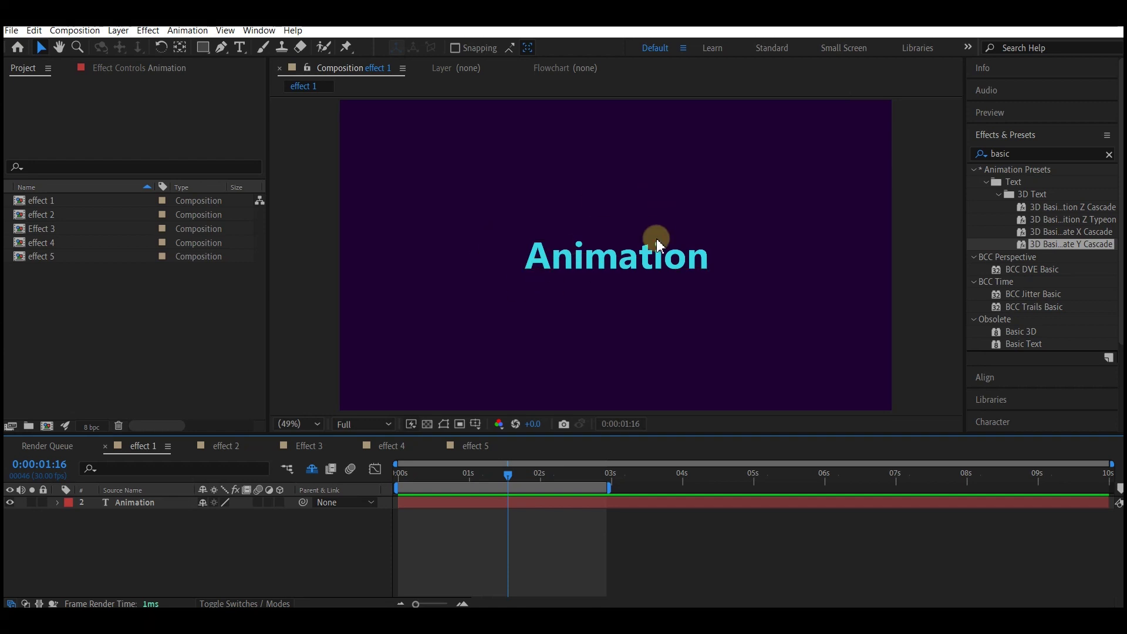
# Step: Add an RGB Fill Color animator to the Animation text layer
pyautogui.click(59, 505)
pyautogui.click(58, 503)
pyautogui.click(287, 516)
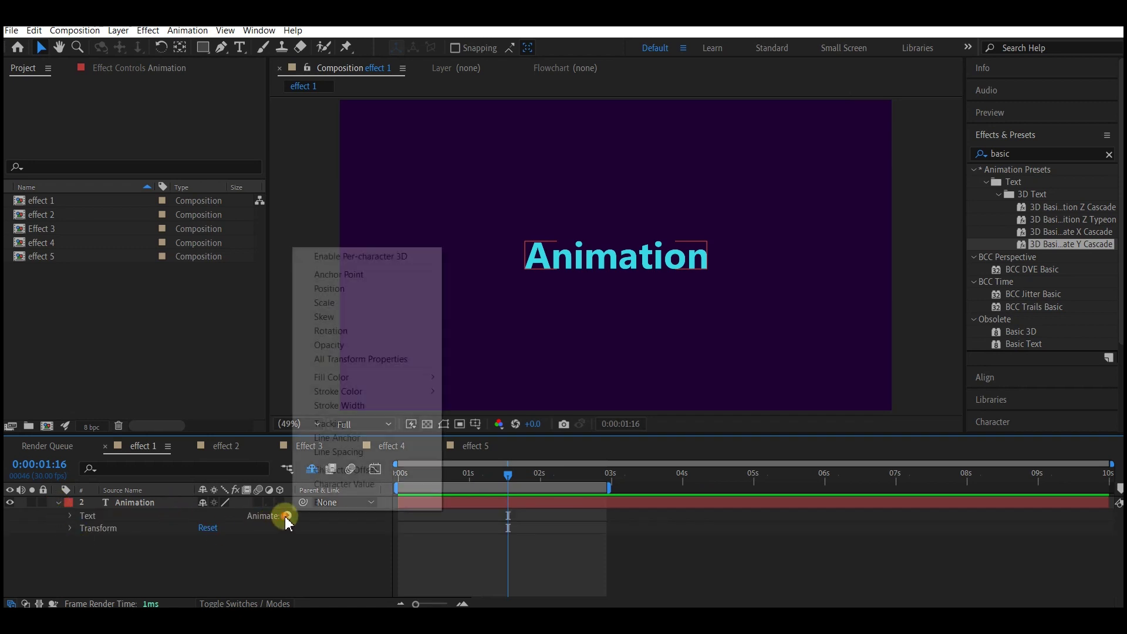
pyautogui.moveTo(326, 378)
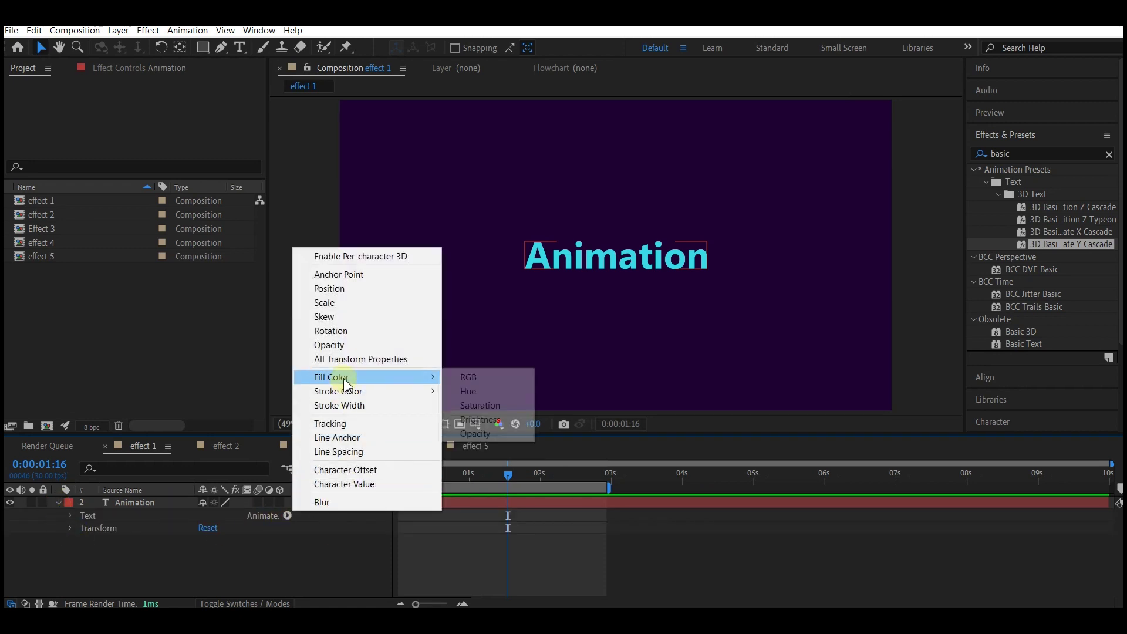
pyautogui.click(463, 376)
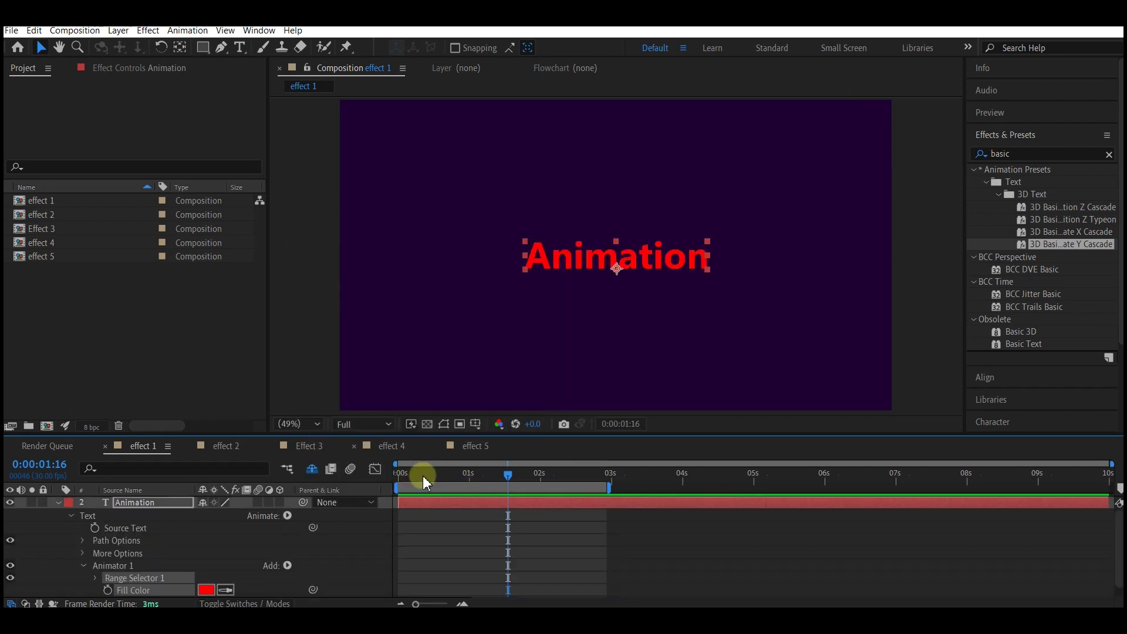
# Step: Keyframe the fill red at 0:00:00:29 and yellow at 0:00:01:29, then key Source Text at 0s
pyautogui.click(467, 476)
pyautogui.click(107, 590)
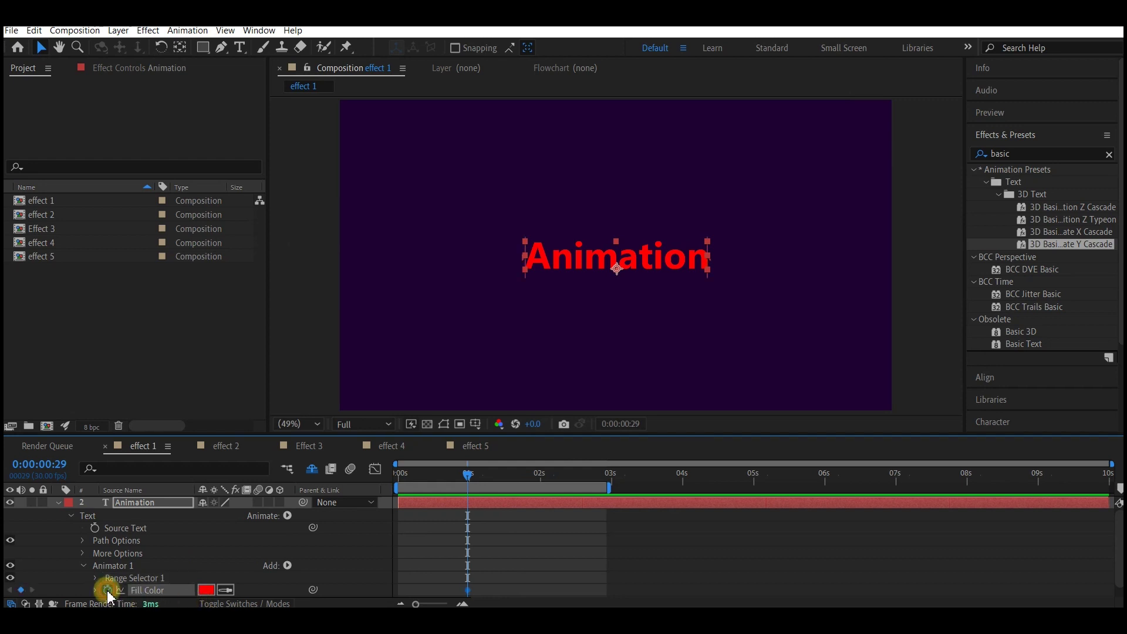
pyautogui.click(539, 473)
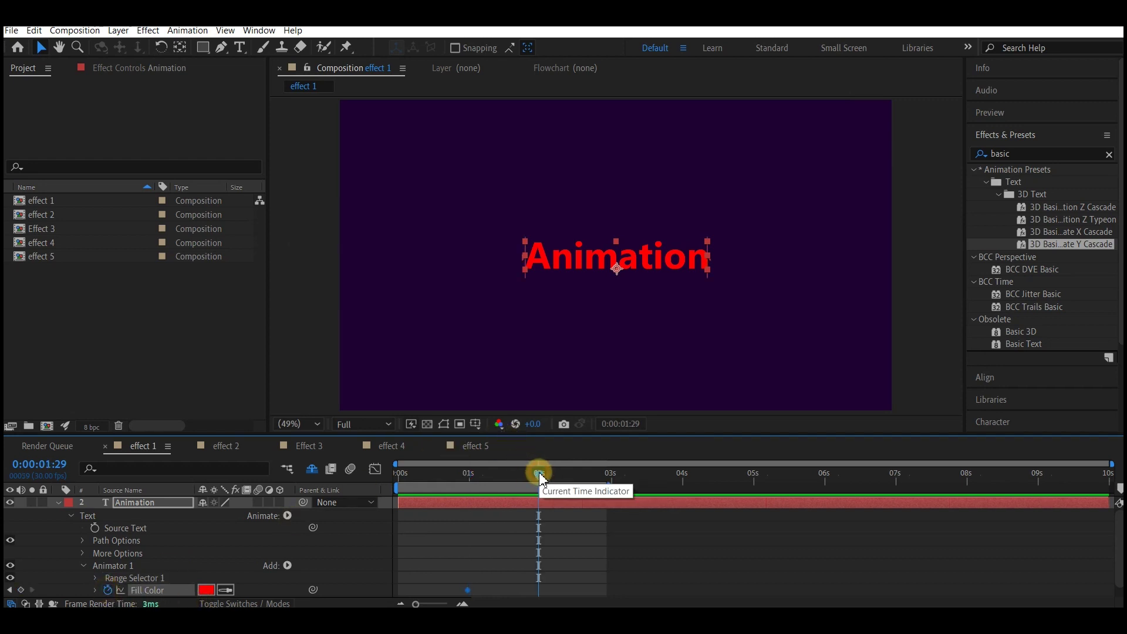
pyautogui.click(206, 590)
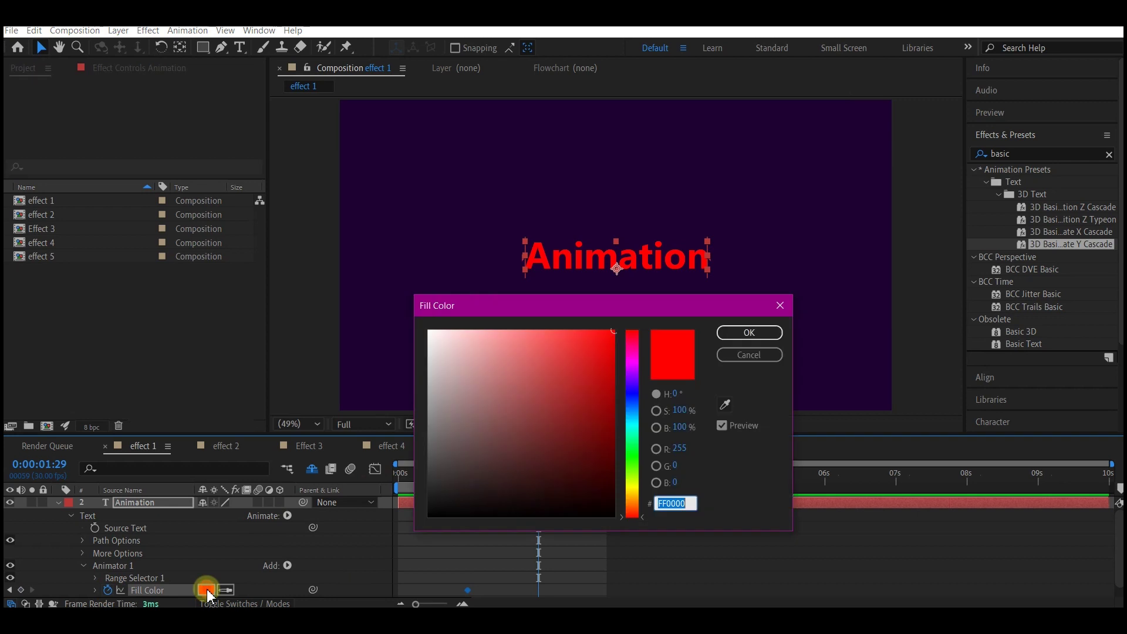
pyautogui.click(613, 362)
pyautogui.click(759, 329)
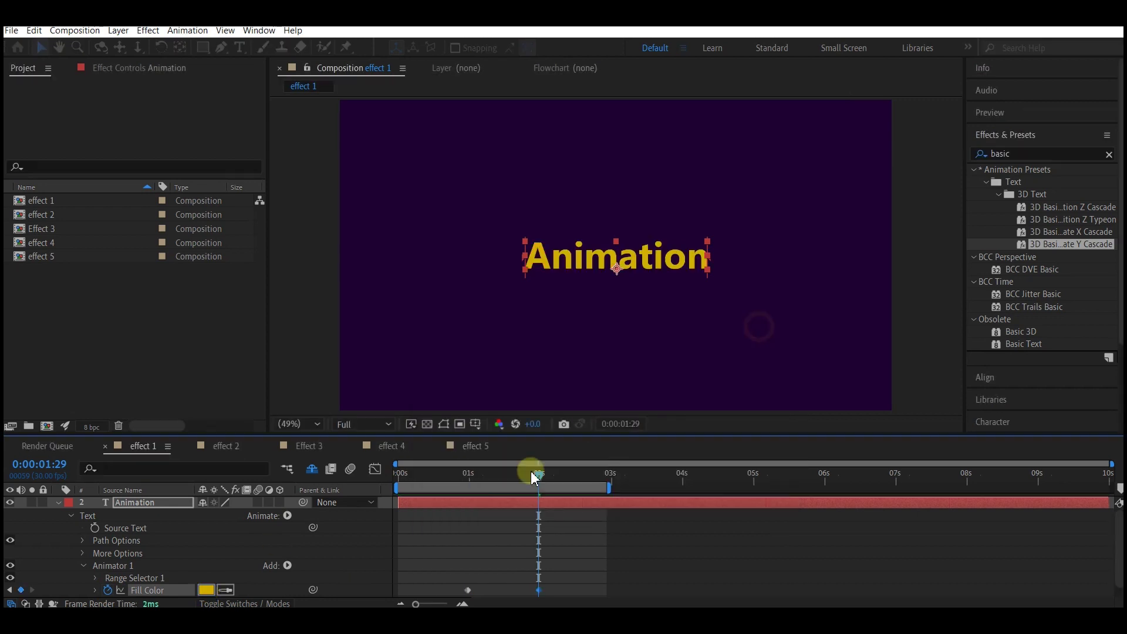
pyautogui.moveTo(413, 471); pyautogui.dragTo(393, 470)
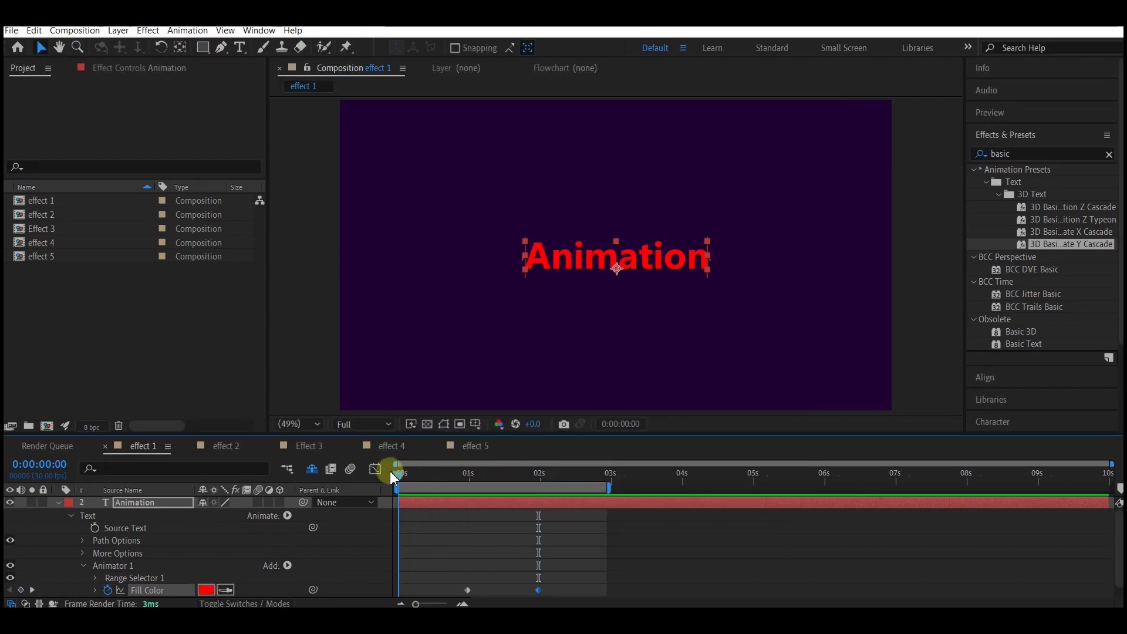
pyautogui.click(94, 528)
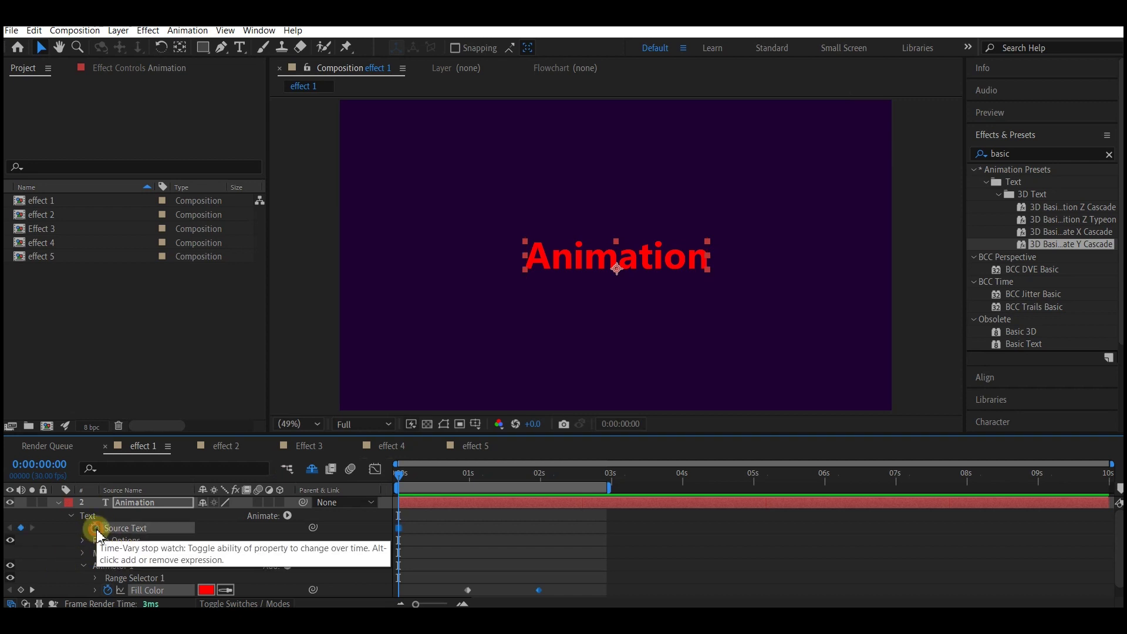
# Step: Change the text to 'Transformation' at 0:00:00:29
pyautogui.click(469, 474)
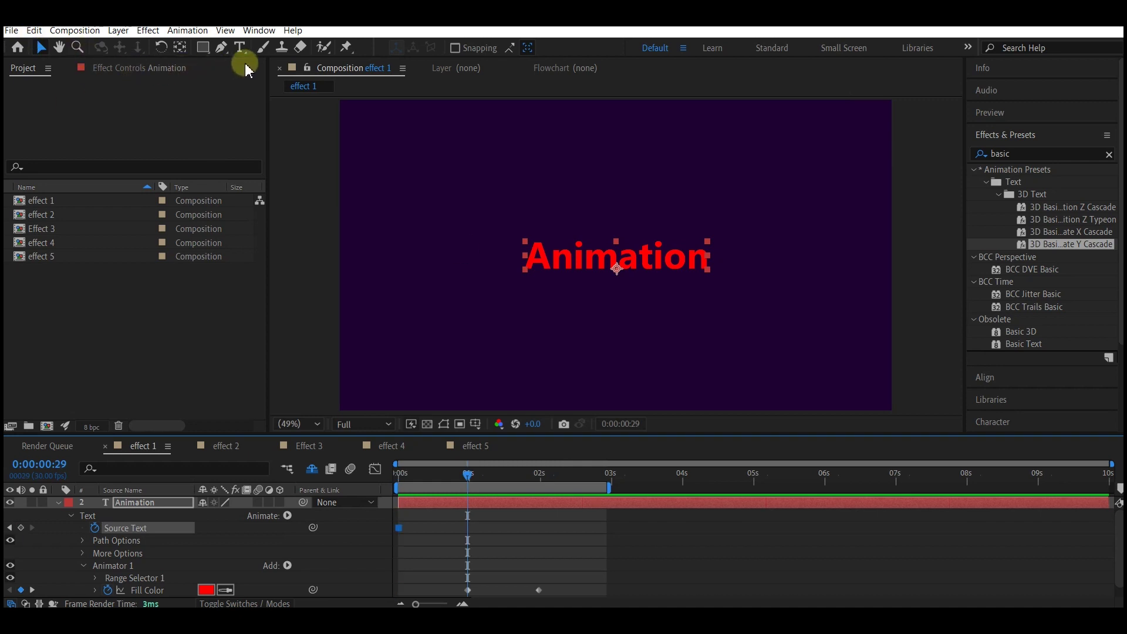
pyautogui.doubleClick(239, 47)
pyautogui.write('Transformation')
pyautogui.click(258, 518)
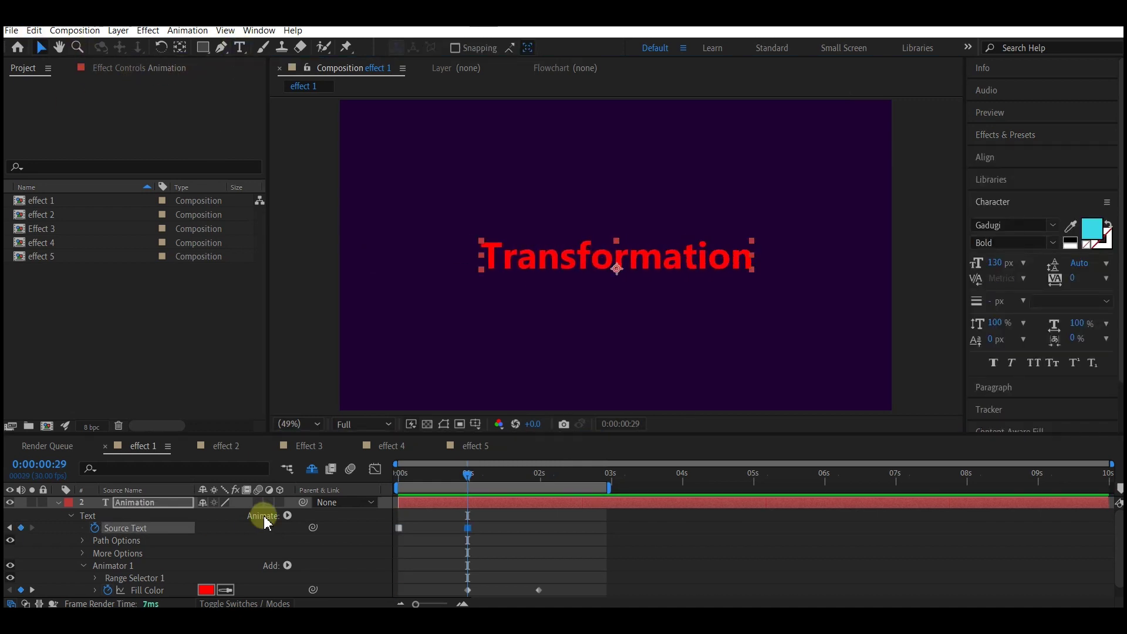
# Step: Add a Character Offset animator keyed 0, 15, 0 from 0:00:00:20 to 0:00:01:10 and preview
pyautogui.click(287, 515)
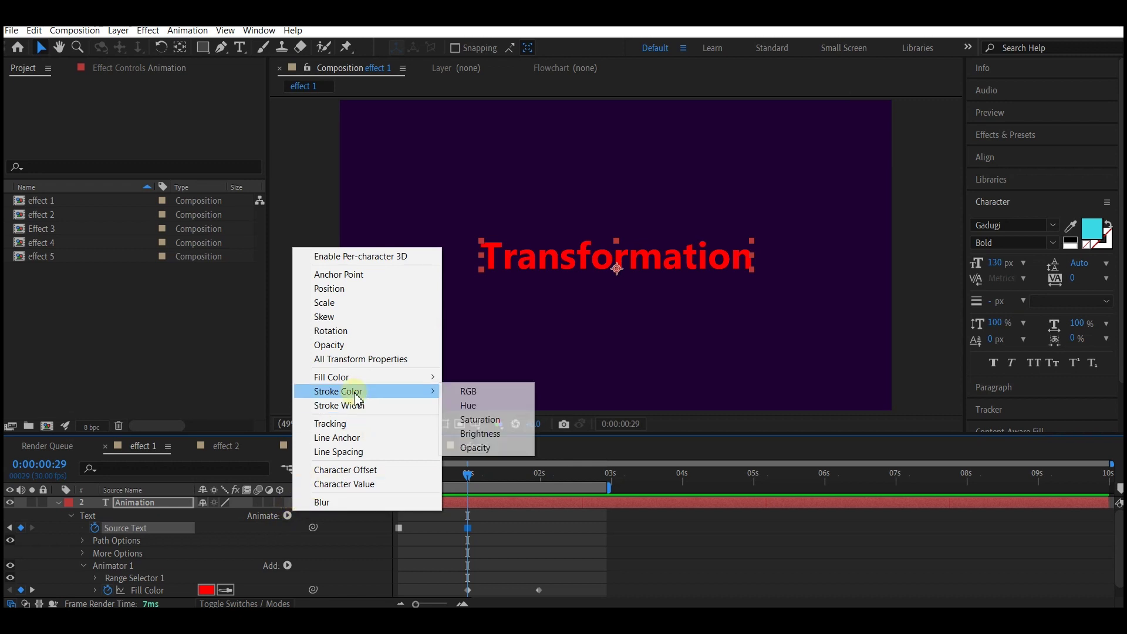
pyautogui.click(351, 474)
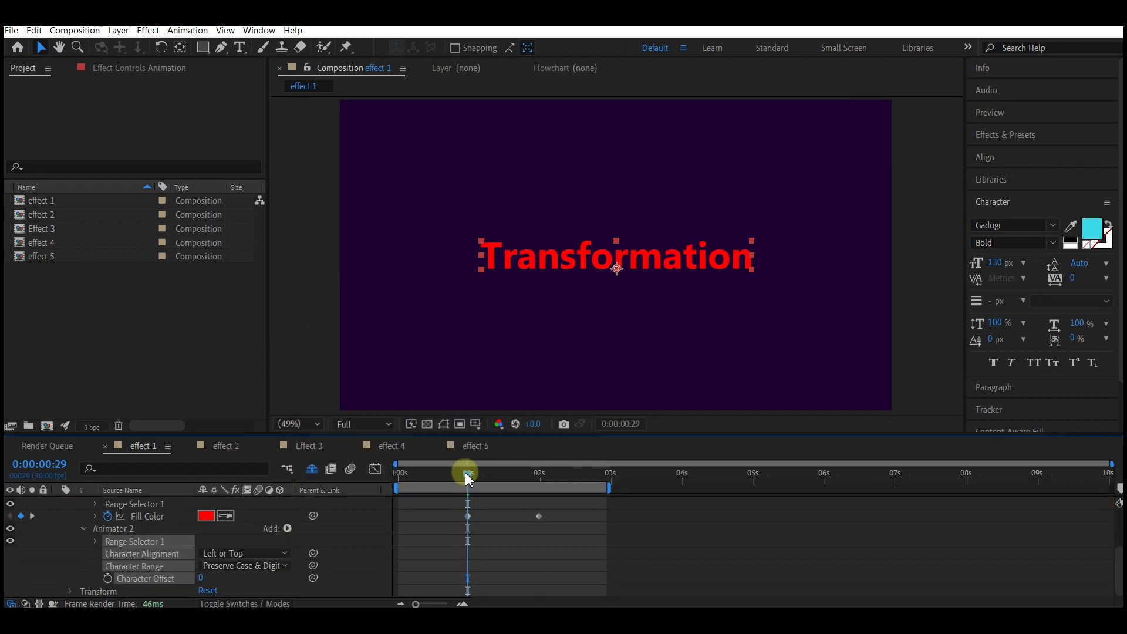
pyautogui.moveTo(469, 472); pyautogui.dragTo(447, 474)
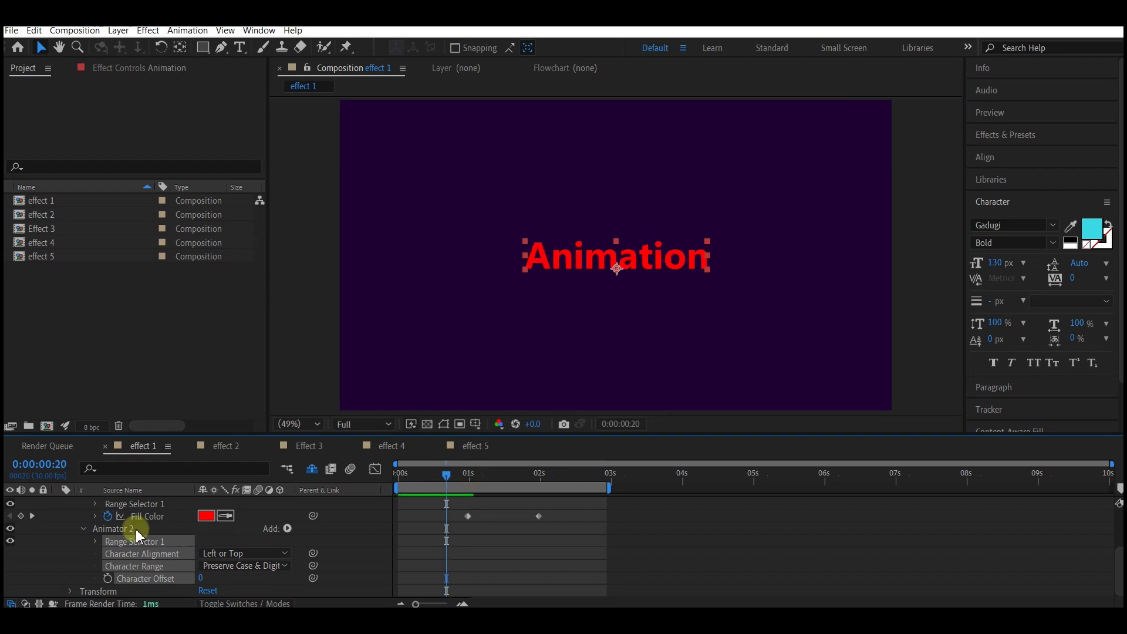
pyautogui.click(108, 579)
pyautogui.click(470, 479)
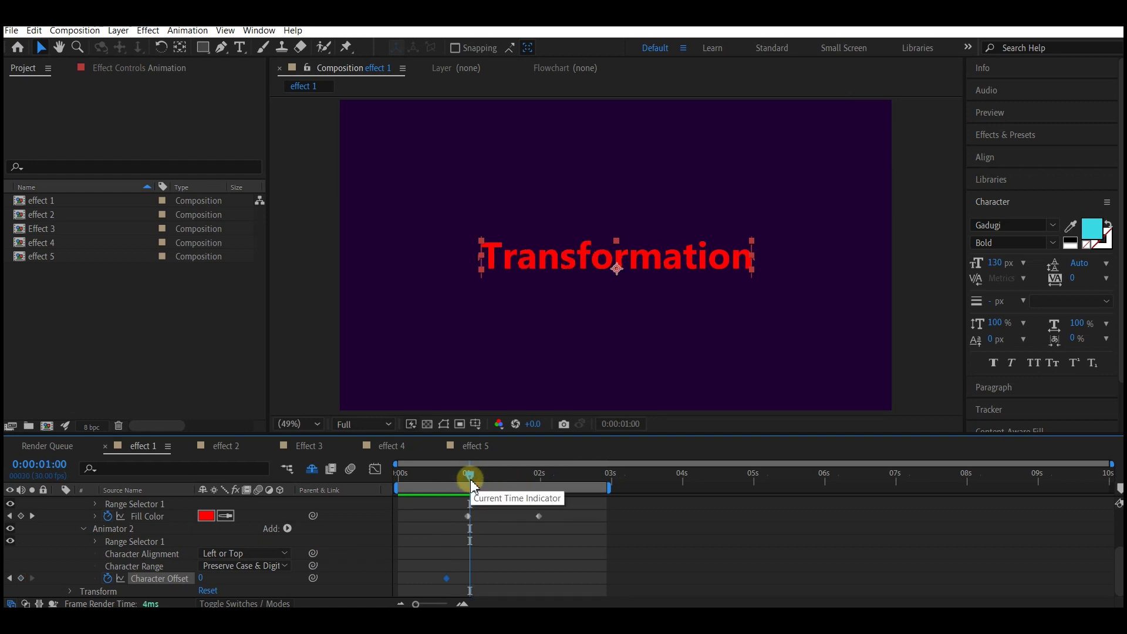
pyautogui.click(201, 578)
pyautogui.write('15')
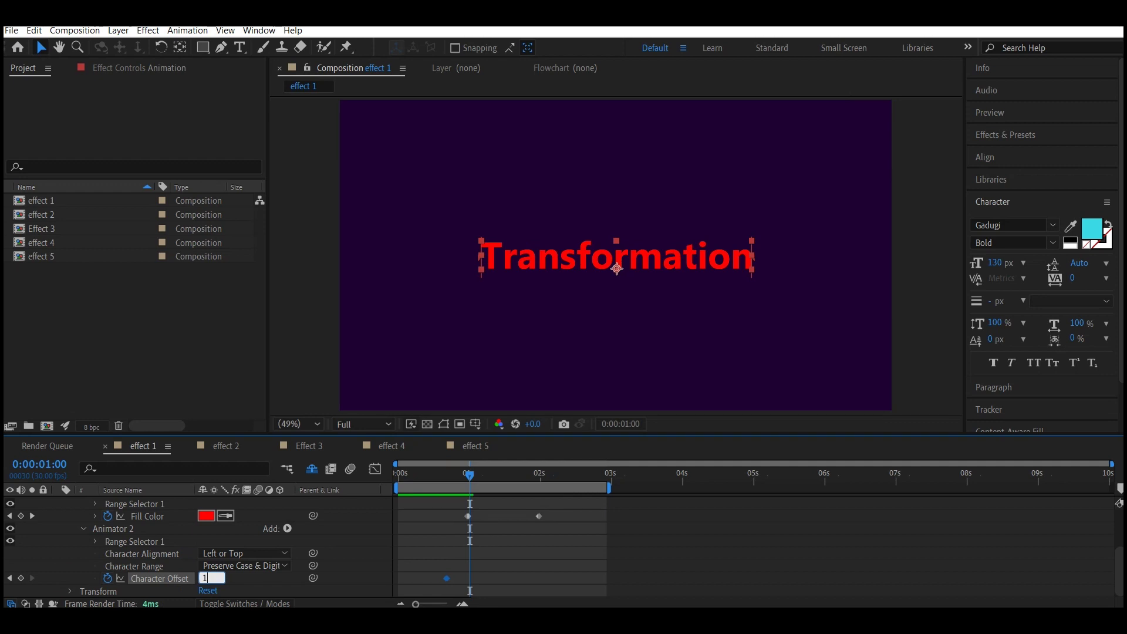
pyautogui.press('Return')
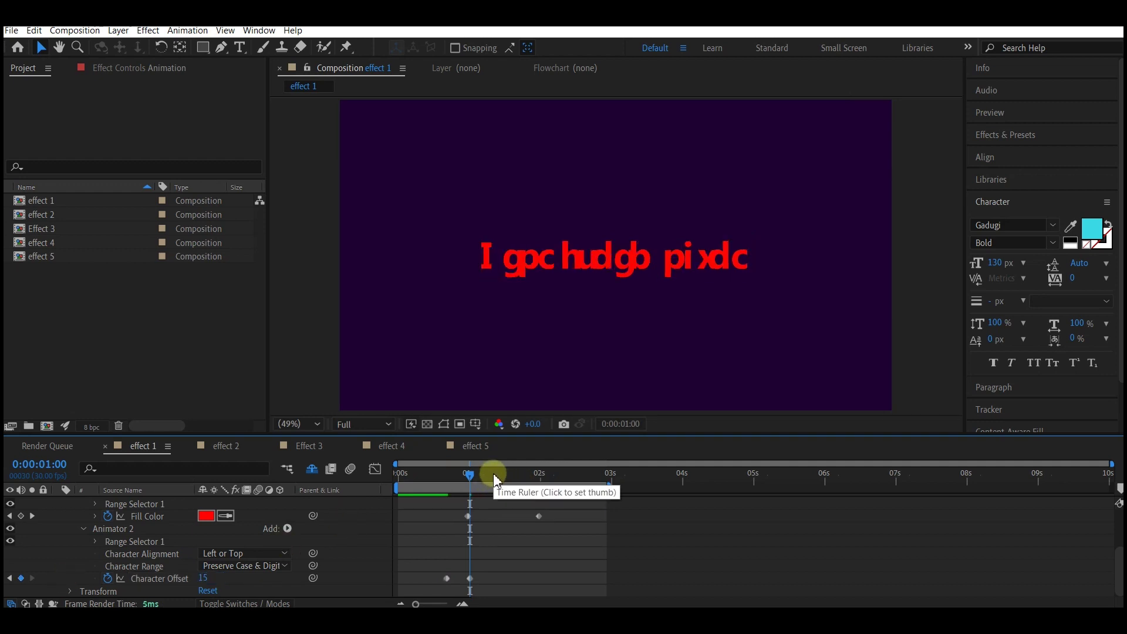
pyautogui.click(493, 473)
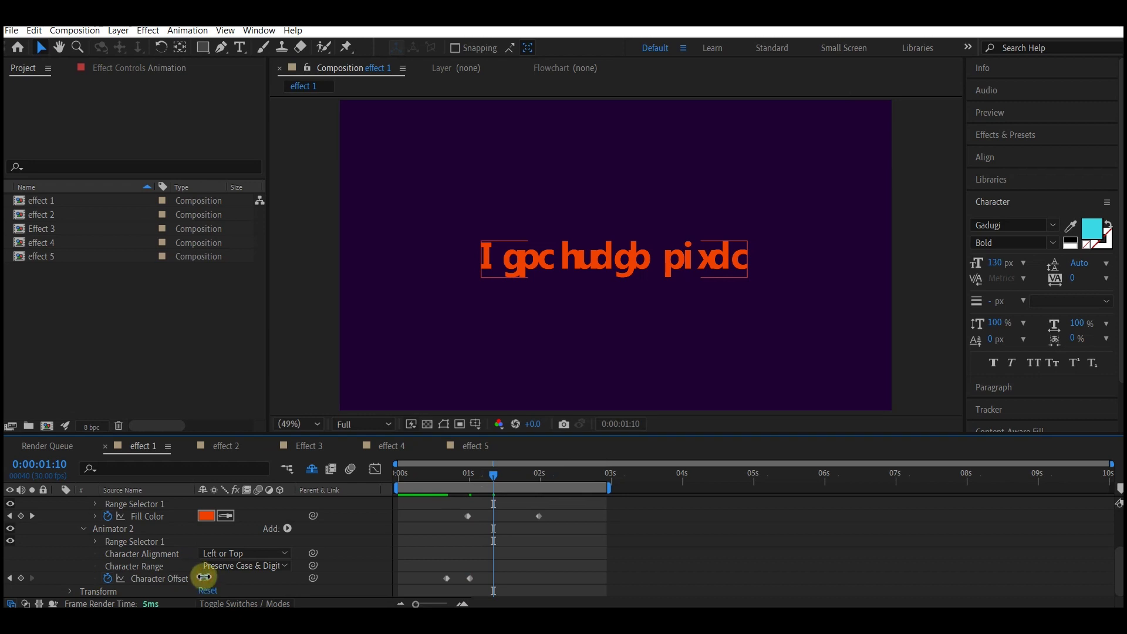
pyautogui.moveTo(203, 575); pyautogui.dragTo(200, 578)
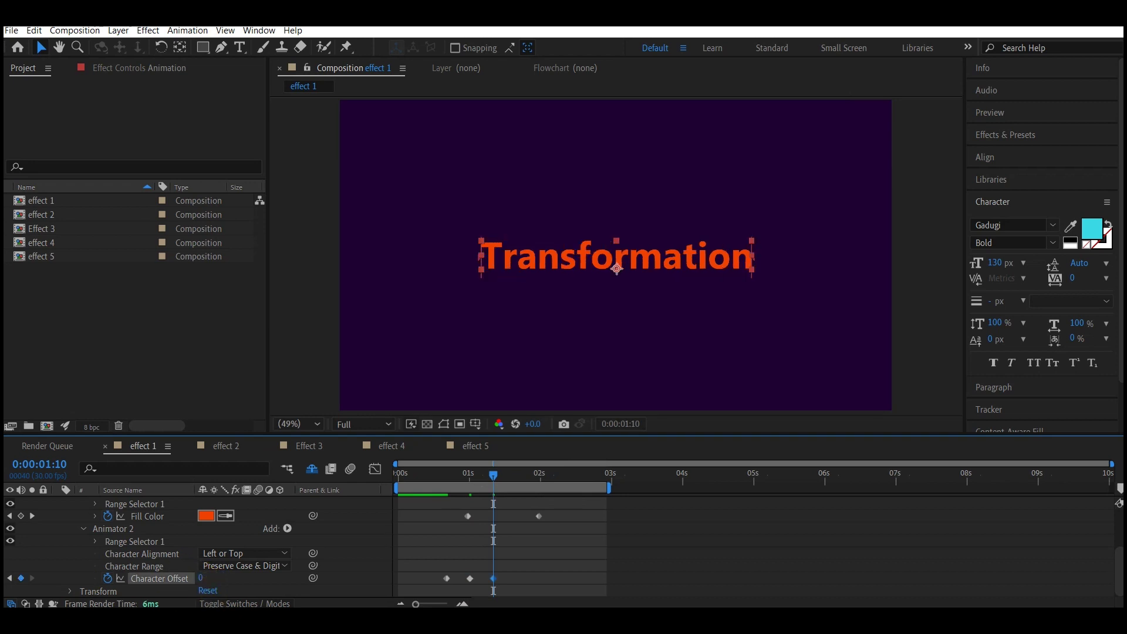
pyautogui.press('space')
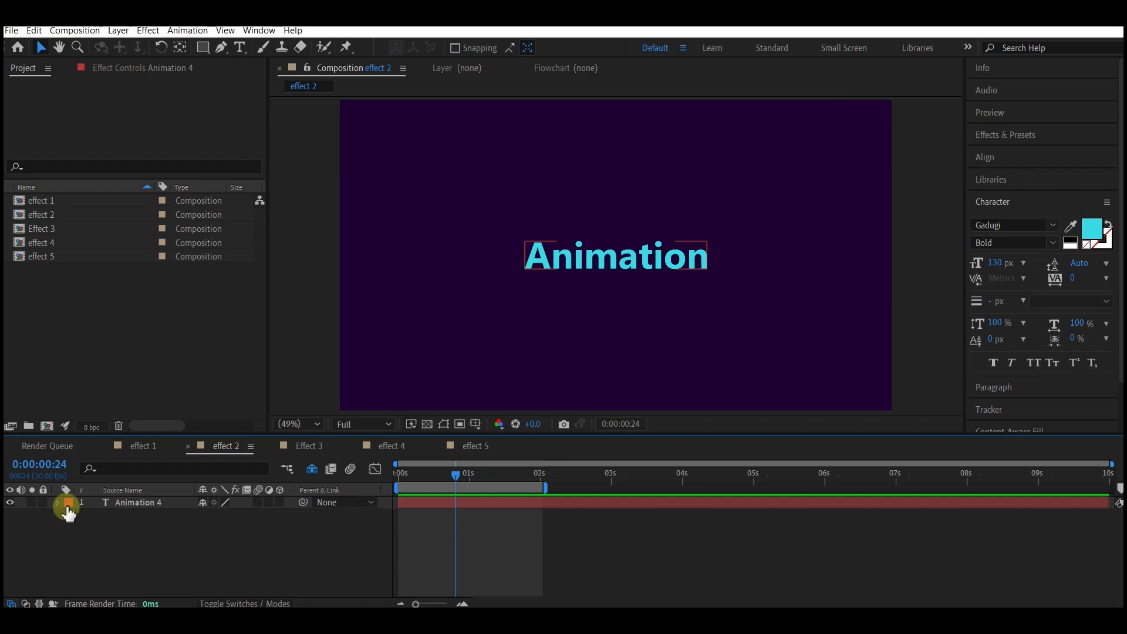
# Step: Add a Scale animator to the Animation 4 text and set its Scale to 0%
pyautogui.click(59, 503)
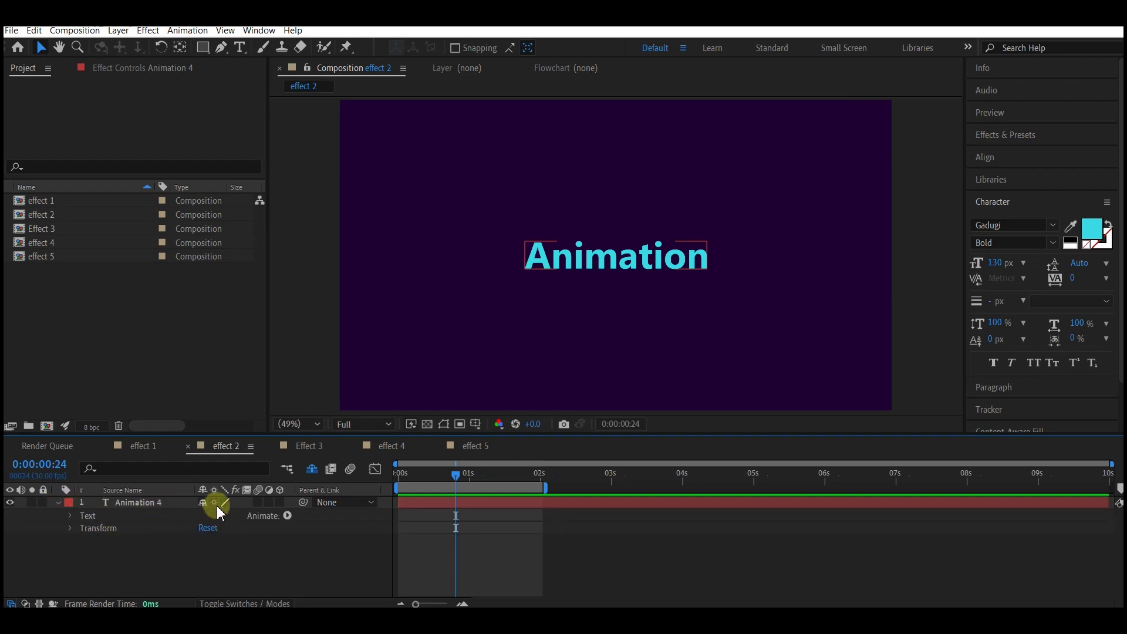
pyautogui.click(287, 515)
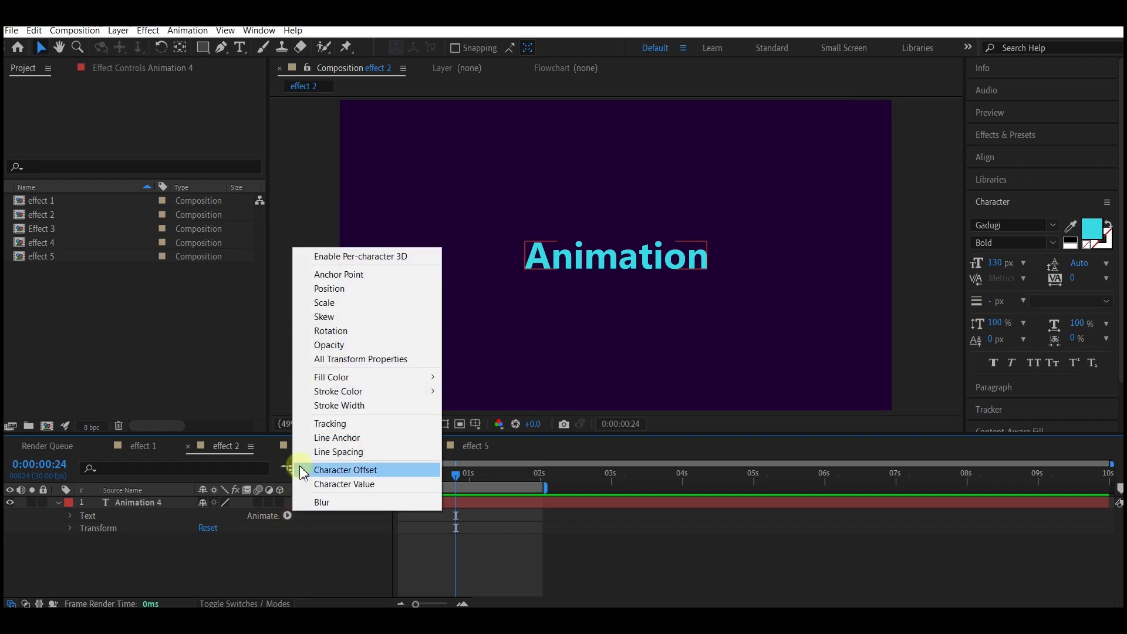
pyautogui.click(338, 304)
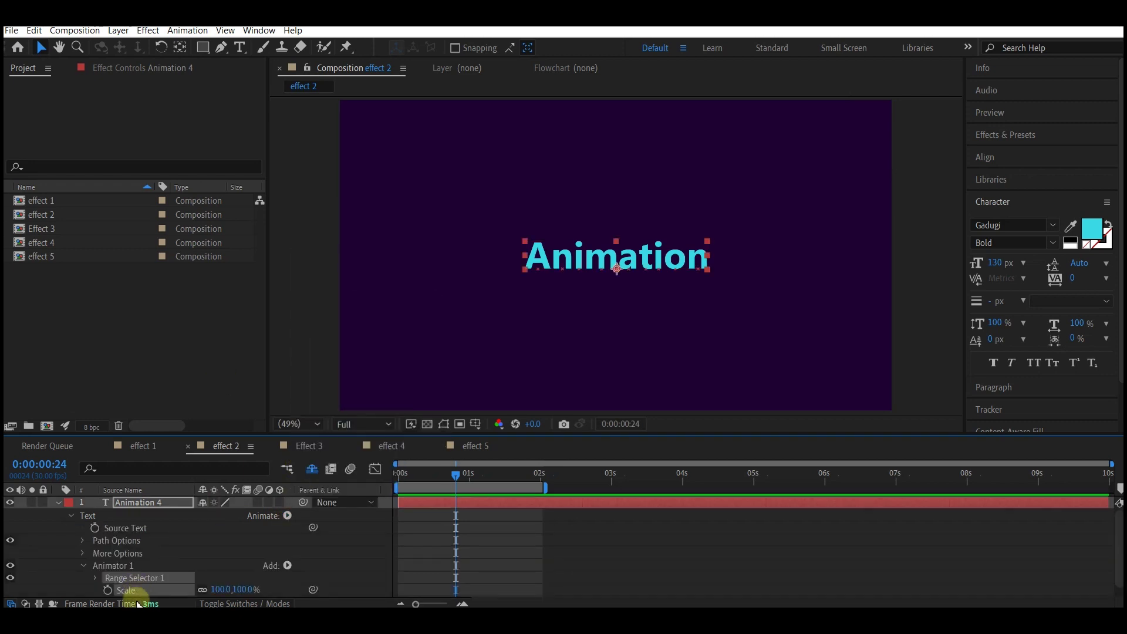
pyautogui.click(222, 589)
pyautogui.write('0')
pyautogui.press('Return')
# Step: Keyframe the Range Selector Offset from 0% at the start to 100% at 0:00:01:01
pyautogui.click(399, 474)
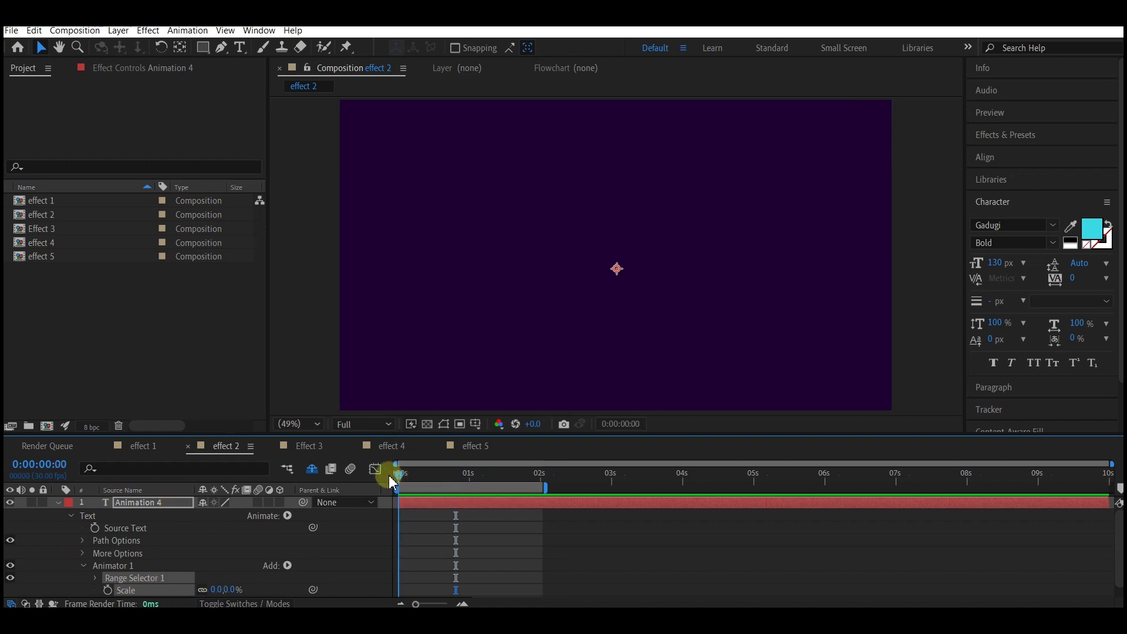
pyautogui.click(96, 578)
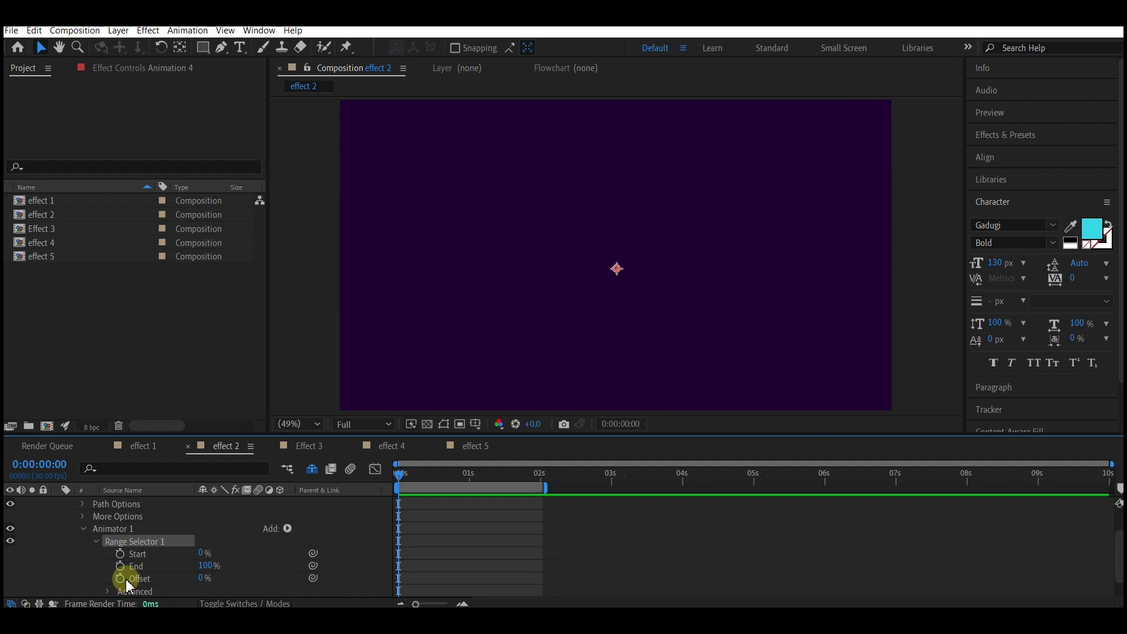
pyautogui.click(121, 579)
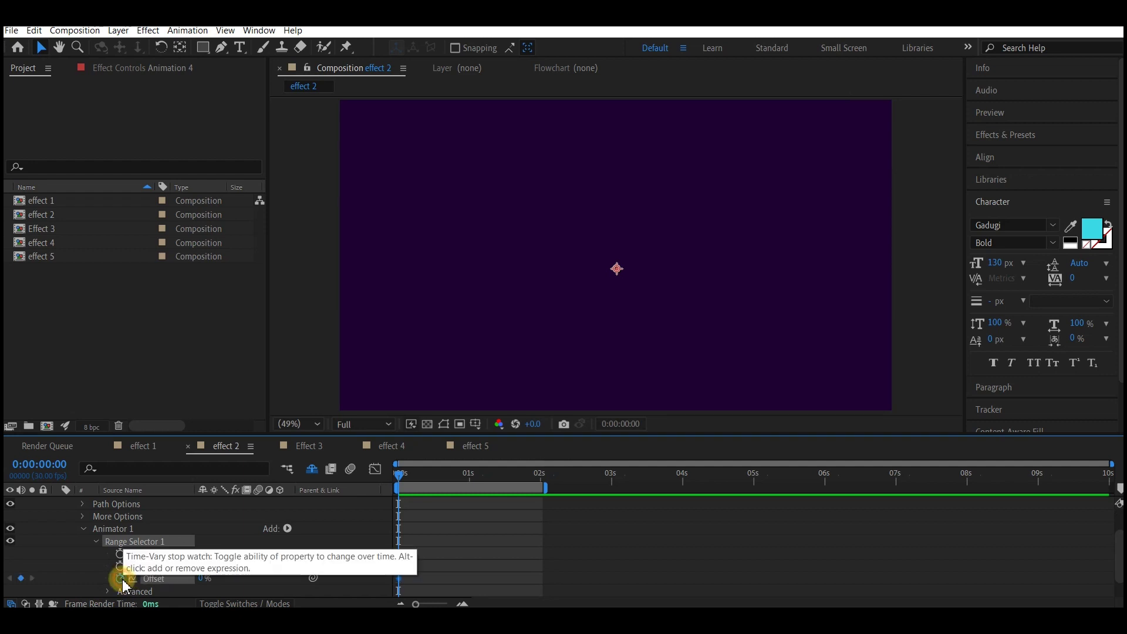
pyautogui.click(472, 474)
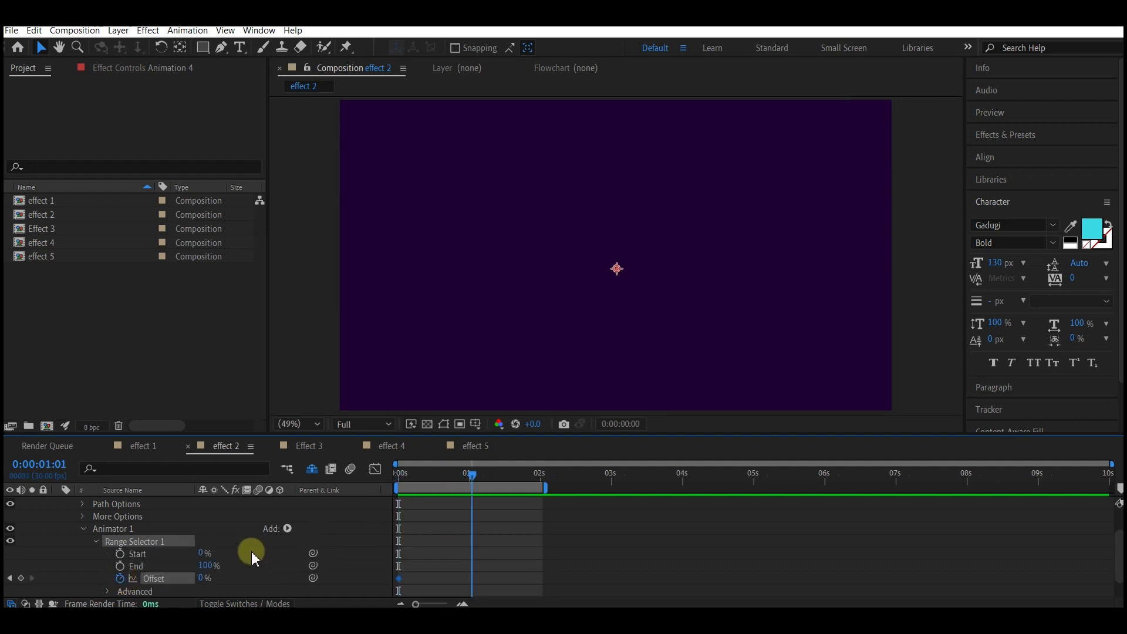
pyautogui.press('F2')
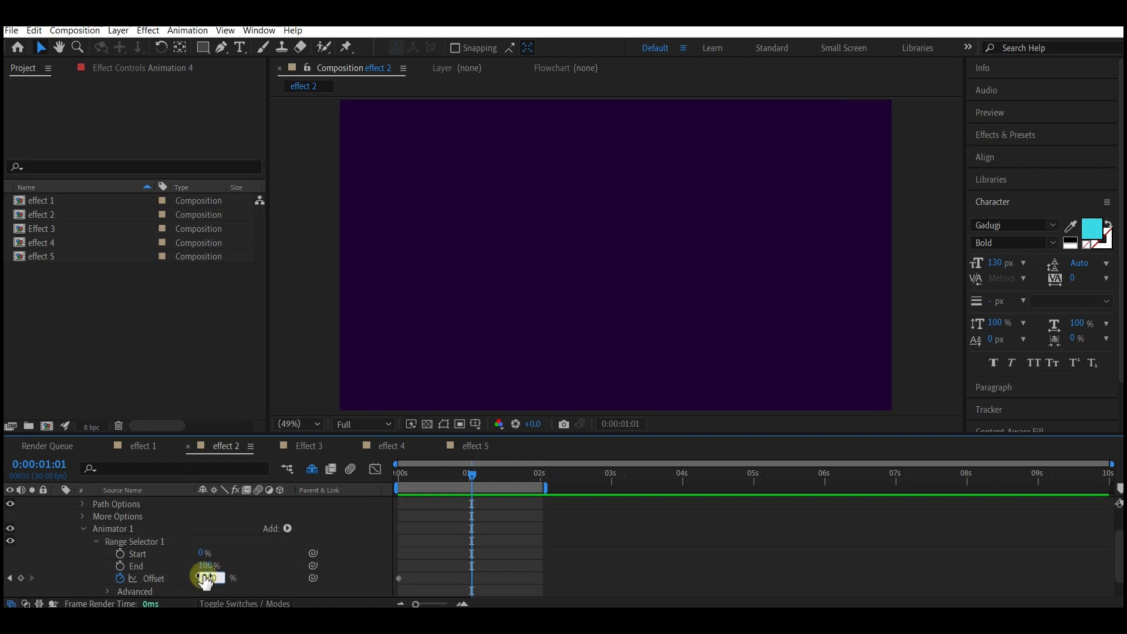
pyautogui.write('00')
pyautogui.press('Return')
pyautogui.scroll(2, 247, 540)
pyautogui.click(288, 515)
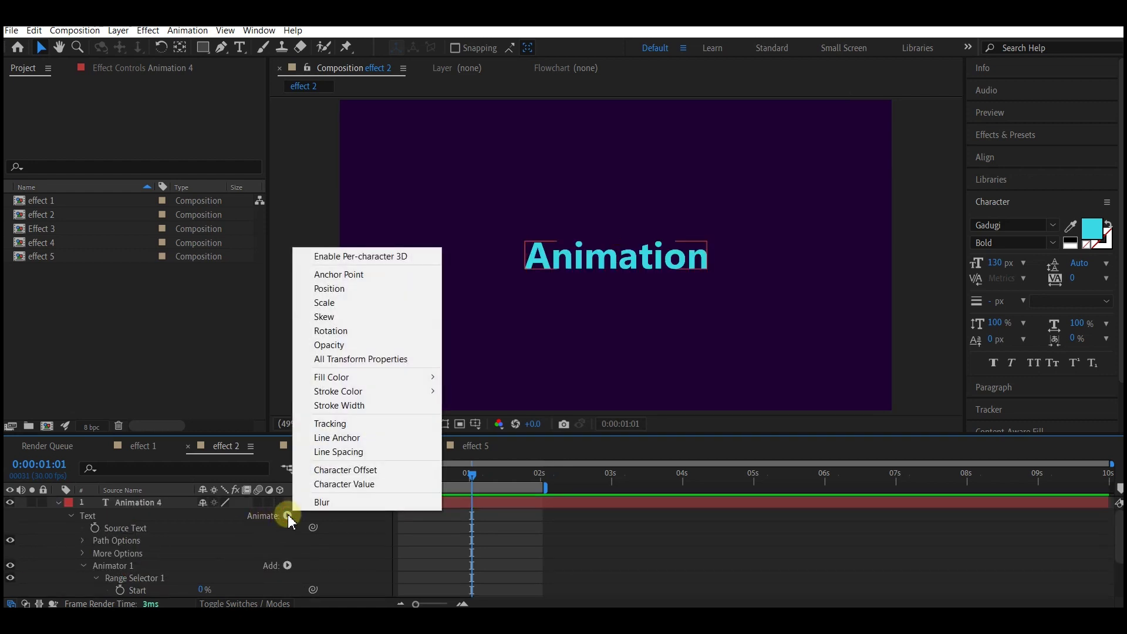
# Step: Add an Opacity animator keyed from 0% at 0s to 100% at one second
pyautogui.click(331, 344)
pyautogui.press('Home')
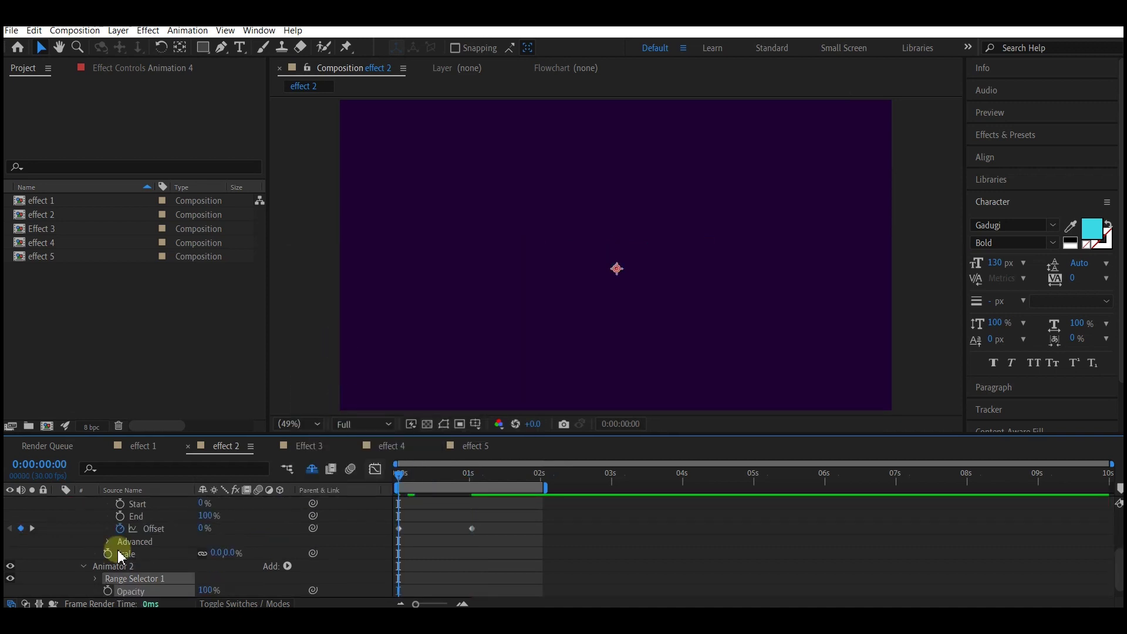
pyautogui.scroll(-1, 426, 494)
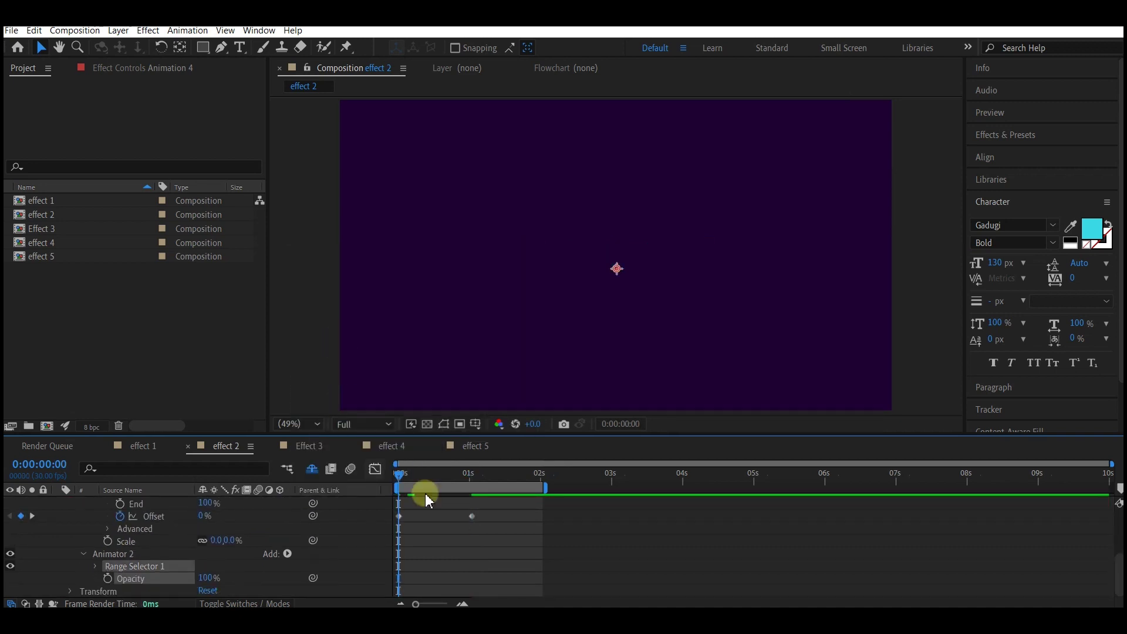
pyautogui.click(108, 578)
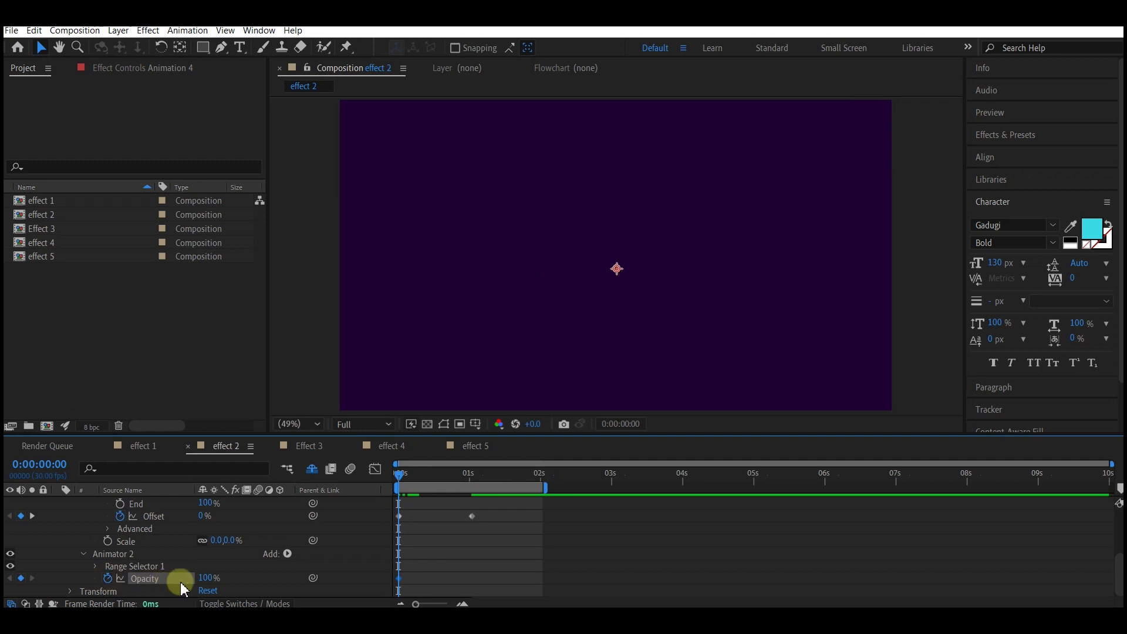
pyautogui.click(206, 578)
pyautogui.write('0')
pyautogui.press('Return')
pyautogui.click(467, 474)
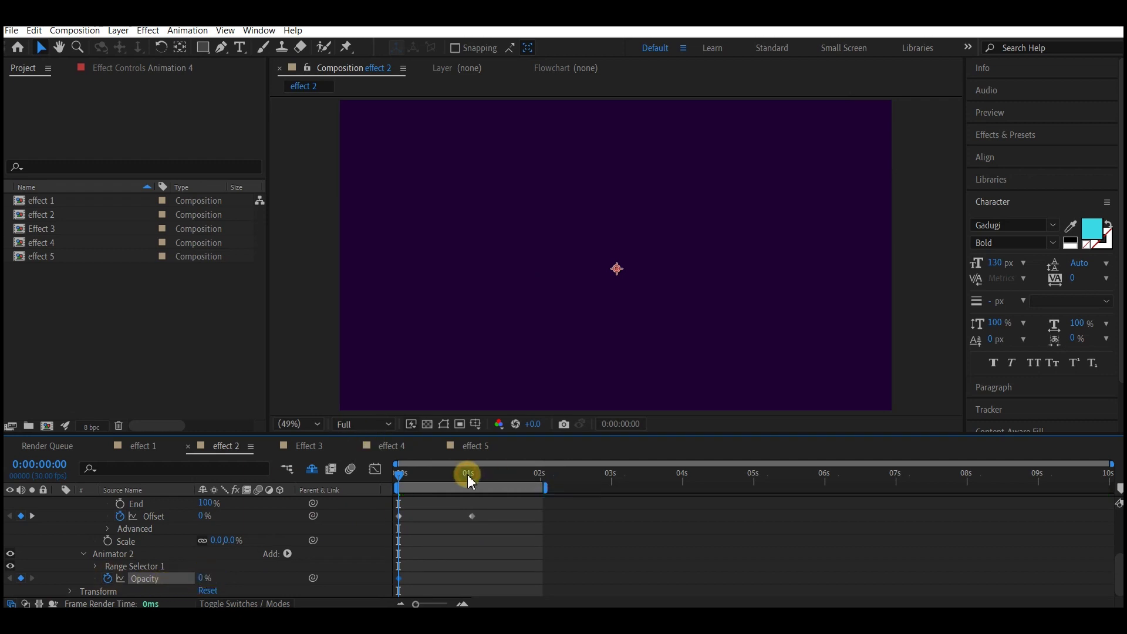
pyautogui.click(200, 574)
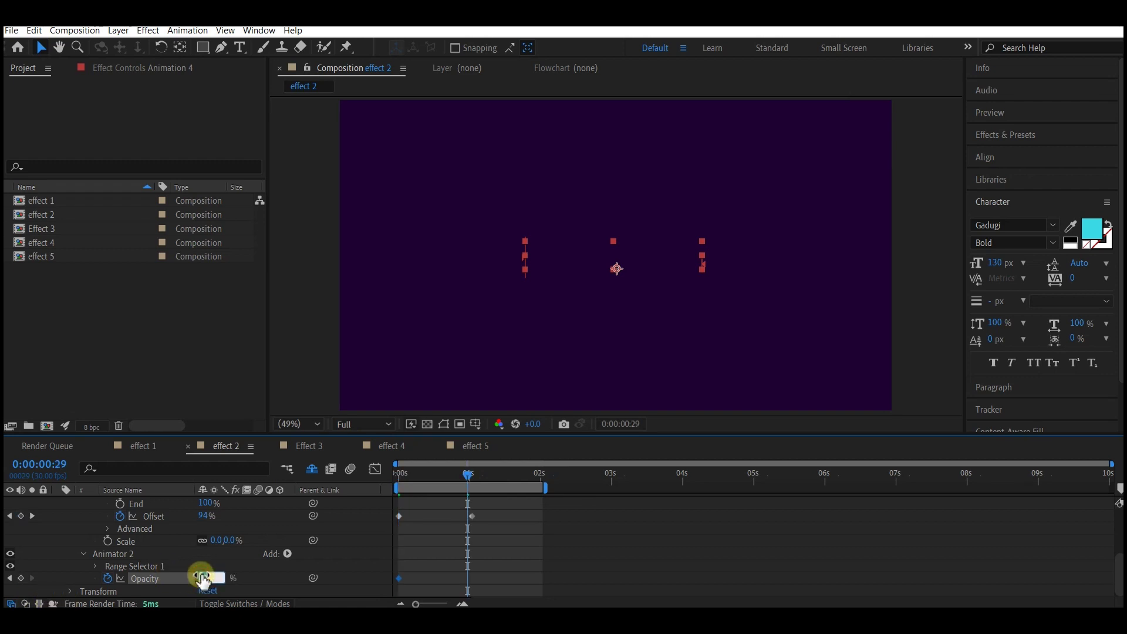
pyautogui.scroll(10, 174, 505)
# Step: Keyframe Position so the text slides from 680.4 at 0s to 963.4 after one second
pyautogui.press('u')
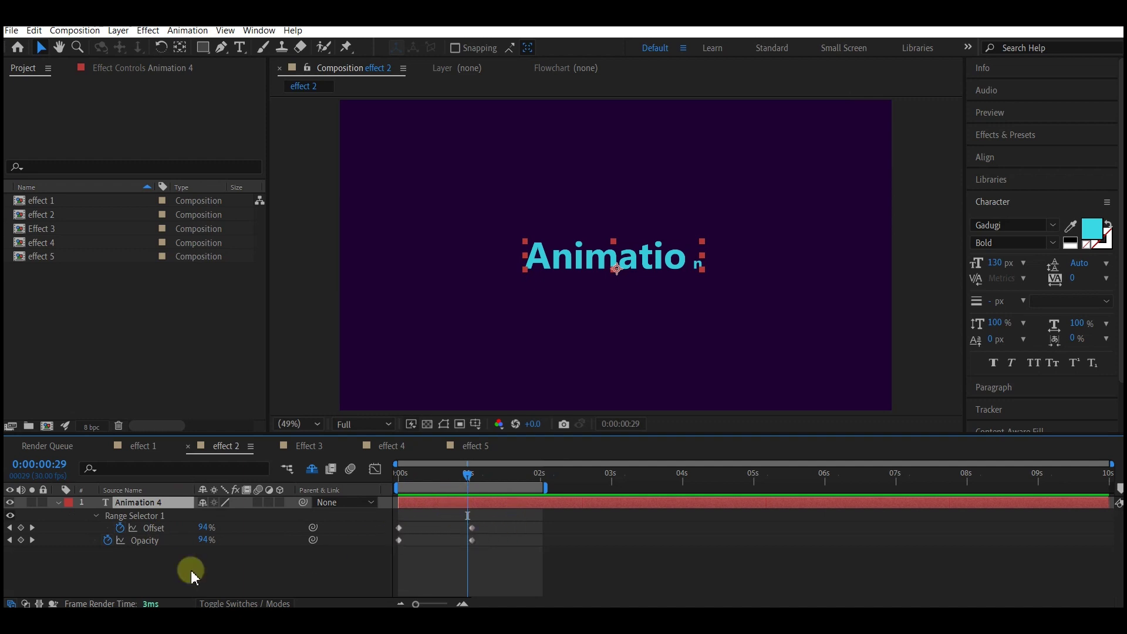
pyautogui.hotkey('shift', 'p')
pyautogui.moveTo(468, 475); pyautogui.dragTo(474, 475)
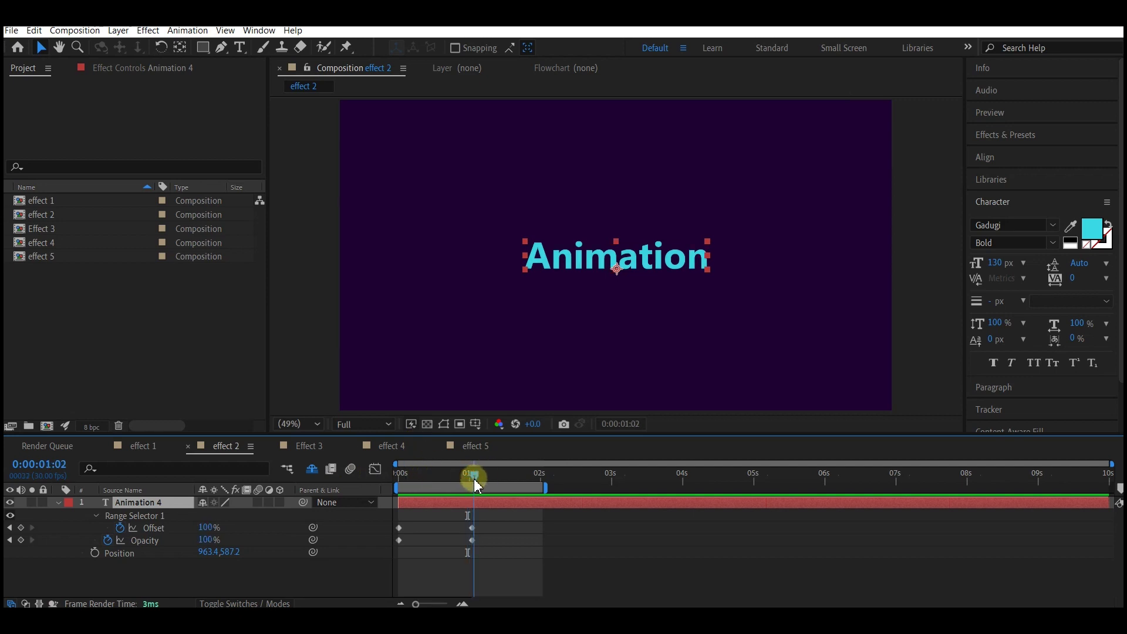
pyautogui.click(94, 551)
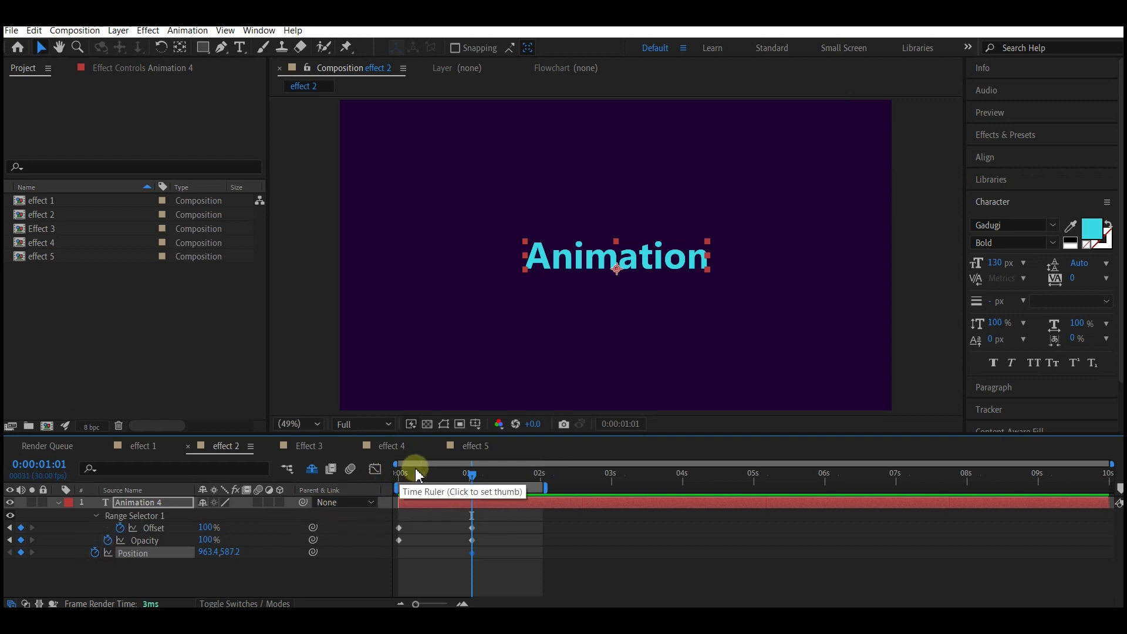
pyautogui.click(398, 473)
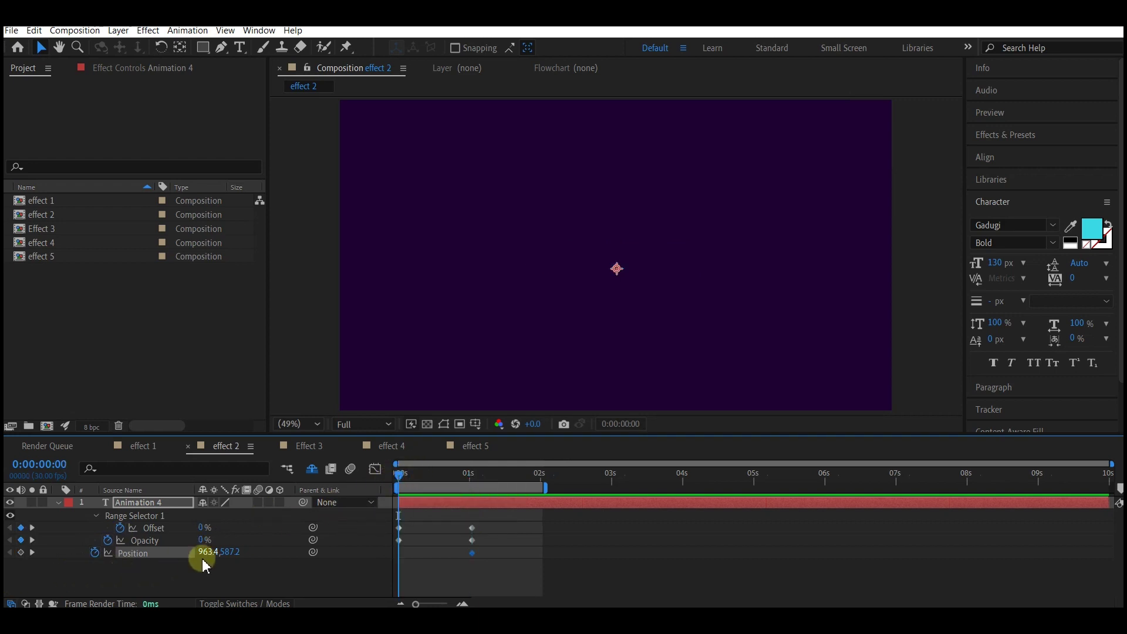
pyautogui.moveTo(202, 552); pyautogui.dragTo(4, 558)
pyautogui.click(502, 526)
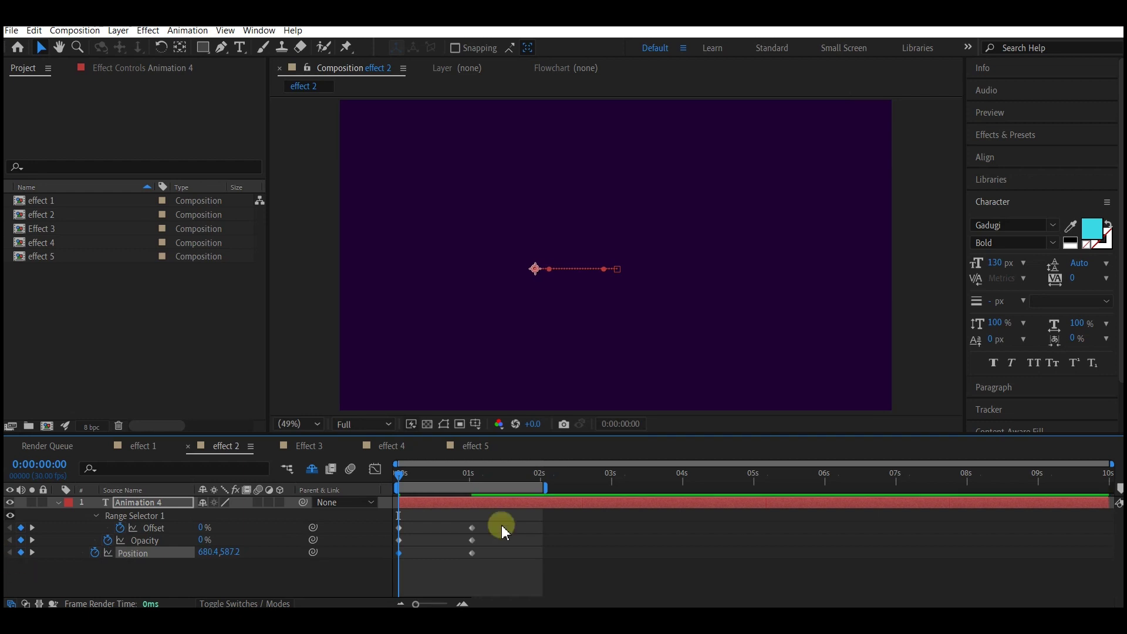
# Step: Apply Easy Ease to the Offset, Opacity and Position keyframes and preview the animation
pyautogui.moveTo(499, 548); pyautogui.dragTo(438, 564)
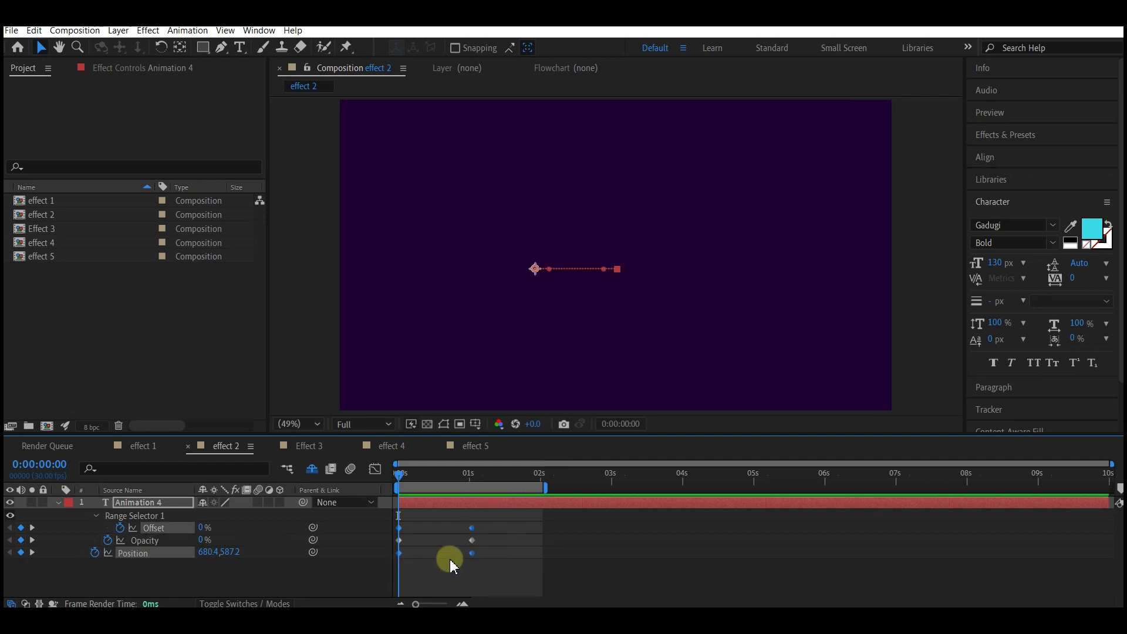
pyautogui.rightClick(473, 553)
pyautogui.moveTo(546, 543)
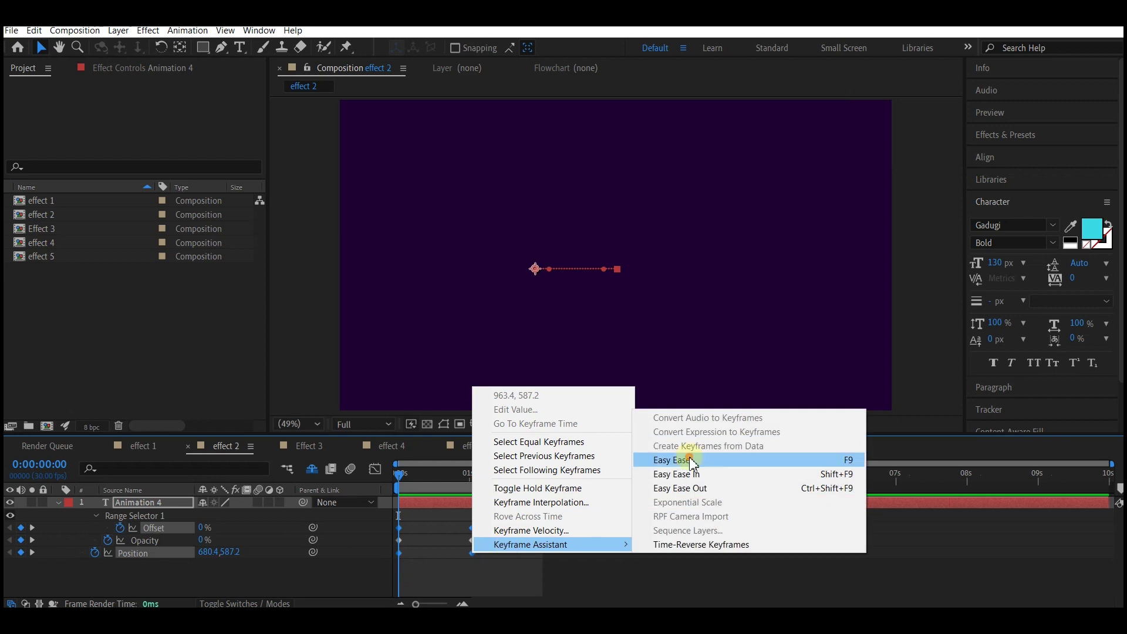
pyautogui.click(672, 460)
pyautogui.press('space')
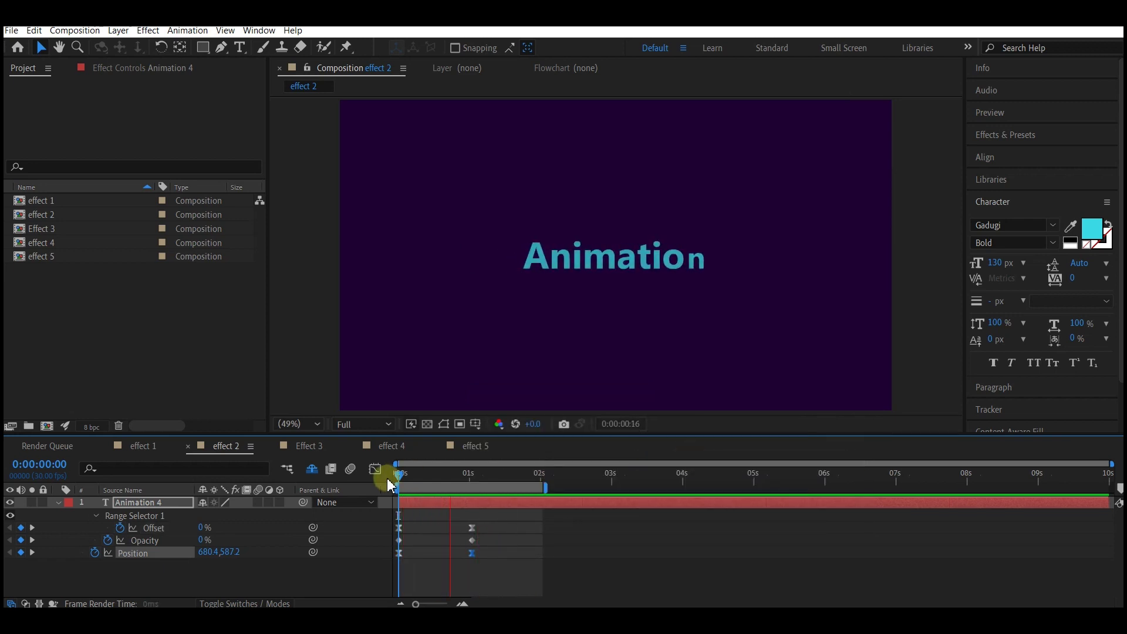
pyautogui.click(309, 445)
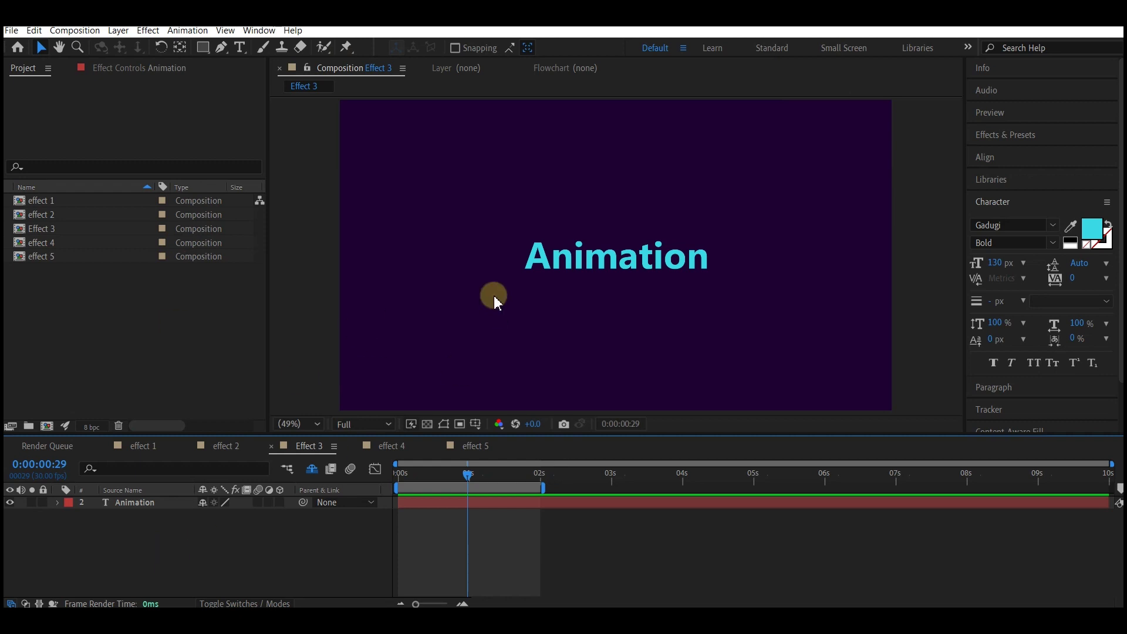
# Step: Add a Position animator to the Animation text and add Opacity to Animator 1
pyautogui.click(152, 503)
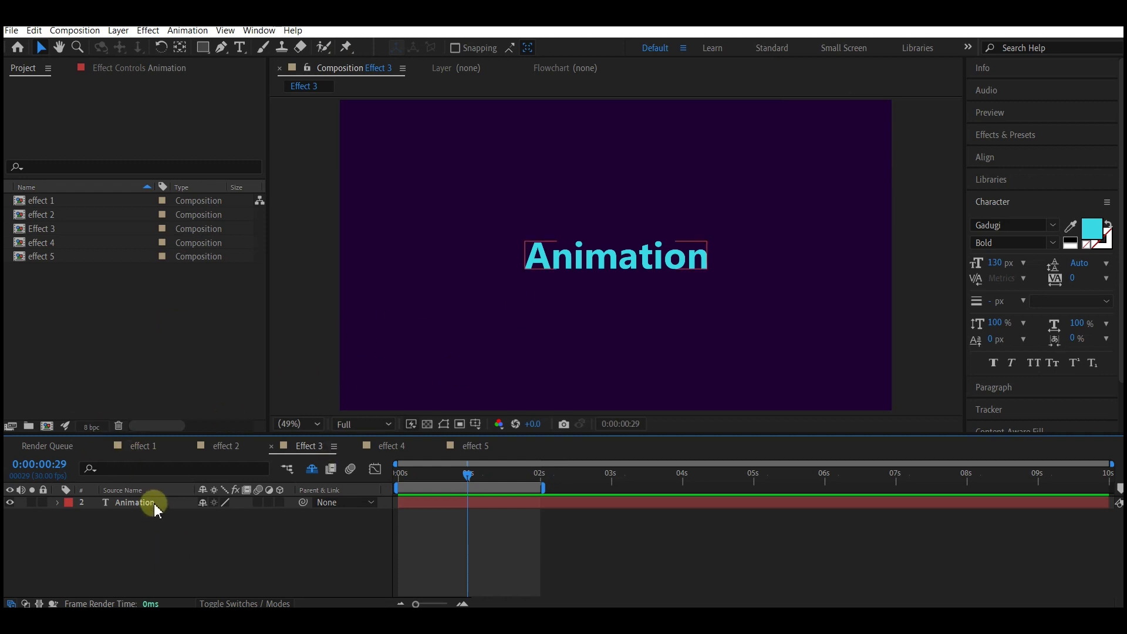
pyautogui.click(58, 504)
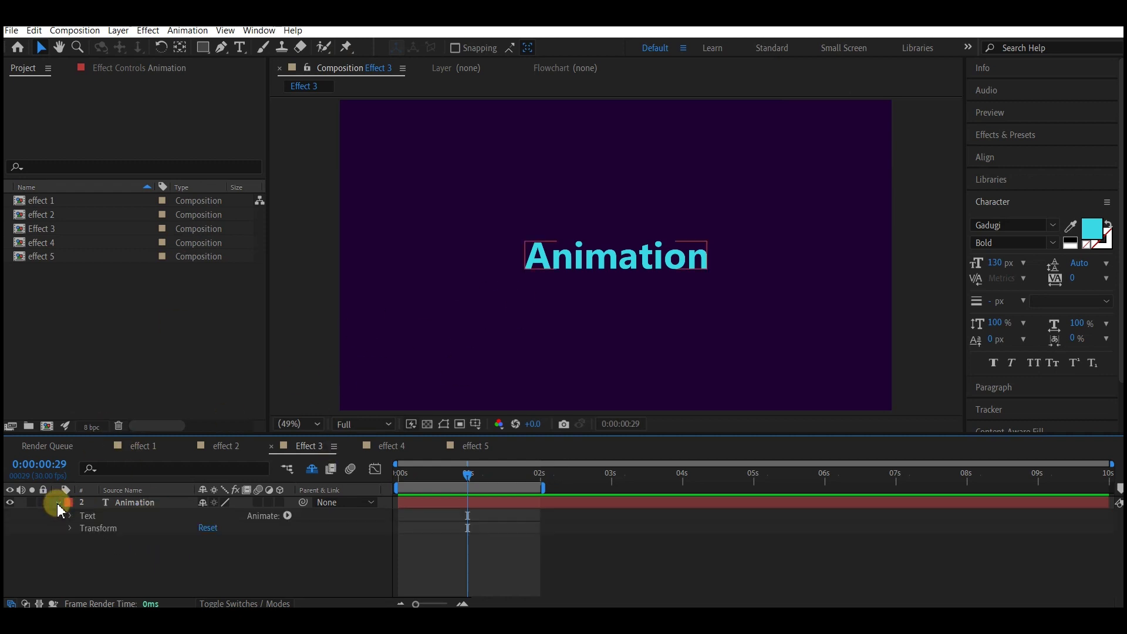
pyautogui.click(289, 517)
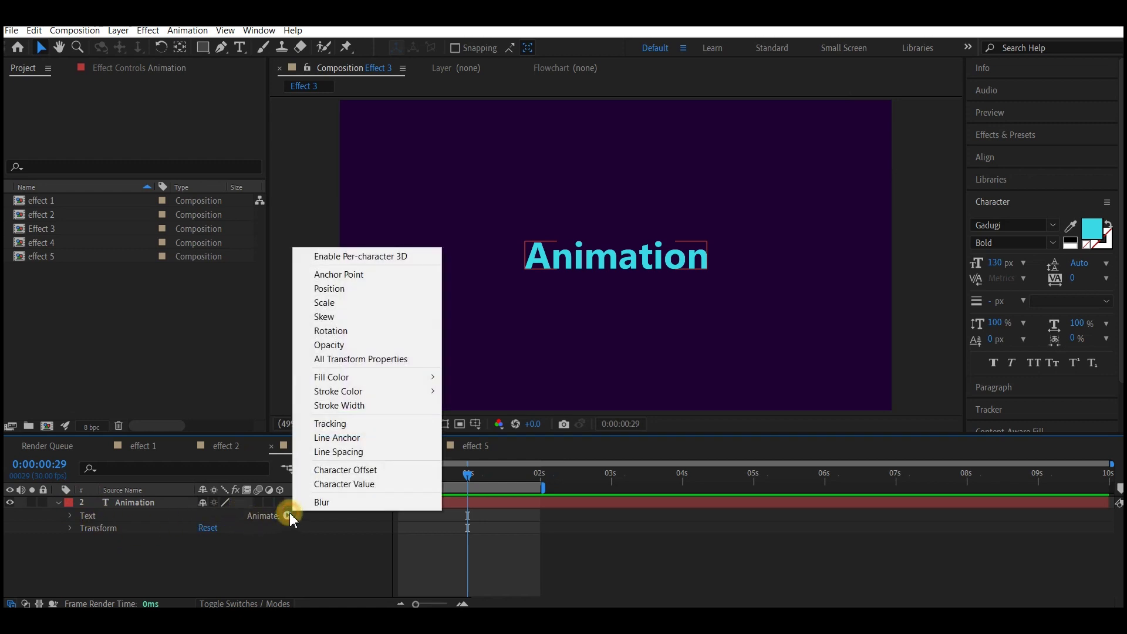
pyautogui.click(340, 291)
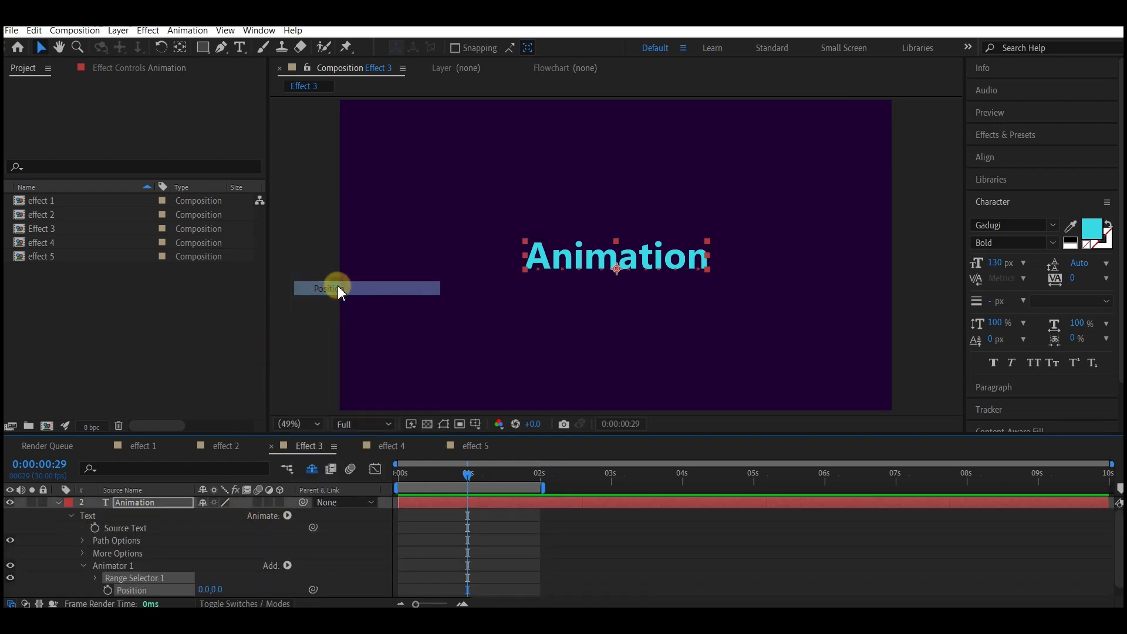
pyautogui.click(286, 566)
pyautogui.moveTo(290, 568)
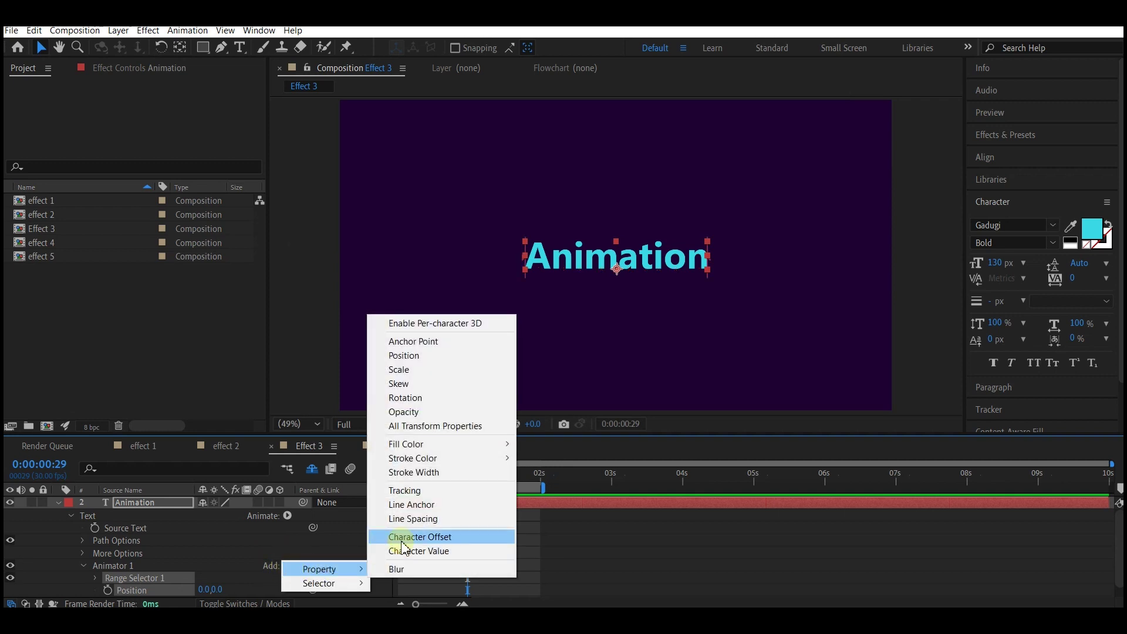
pyautogui.click(421, 412)
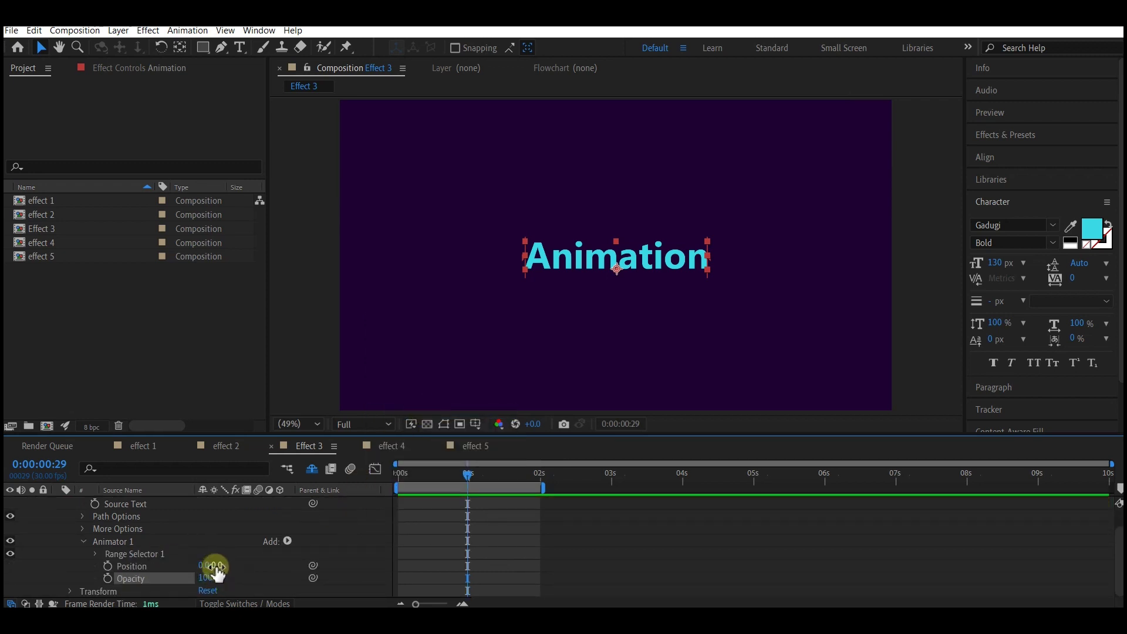
# Step: Set the animator's Position Y to 138 and its Opacity to 0%
pyautogui.moveTo(218, 567); pyautogui.dragTo(327, 566)
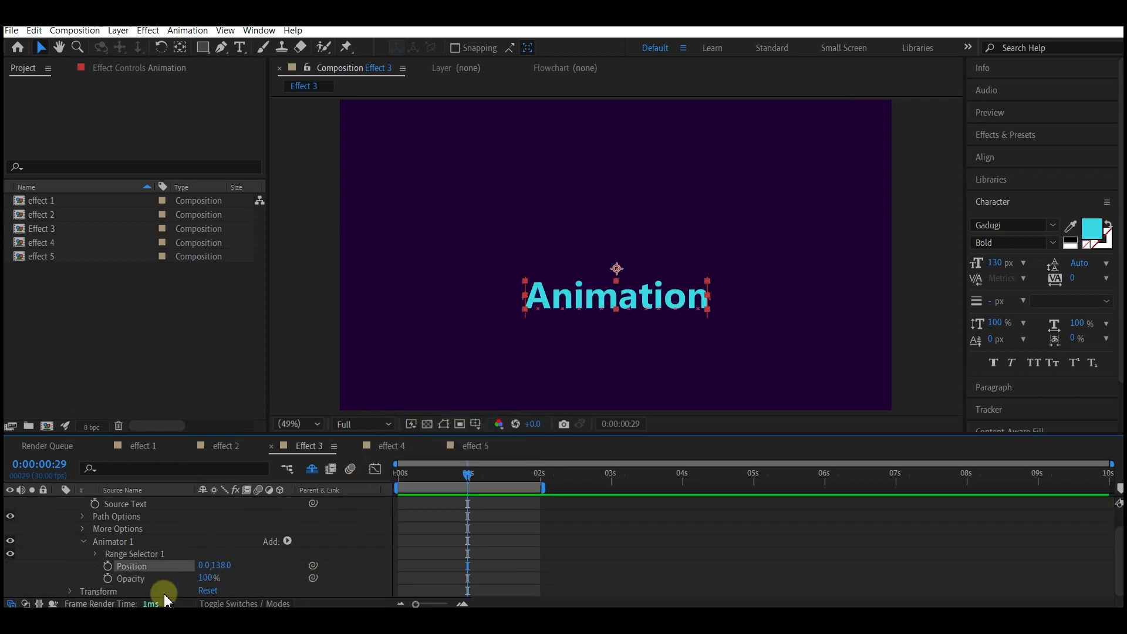
pyautogui.click(207, 579)
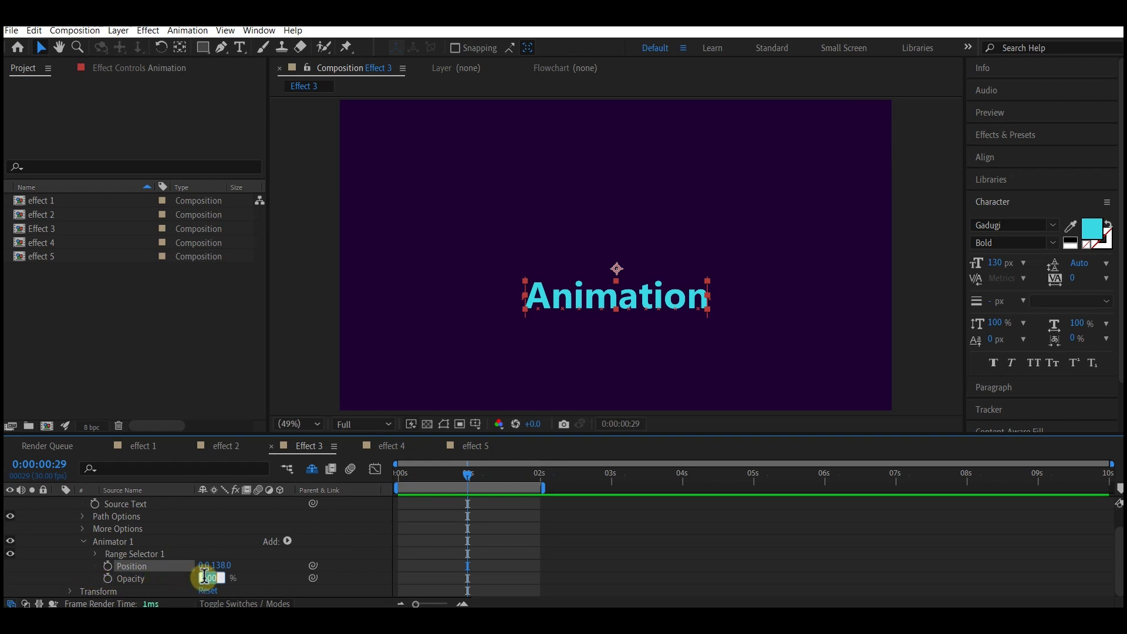
pyautogui.write('0')
pyautogui.press('Return')
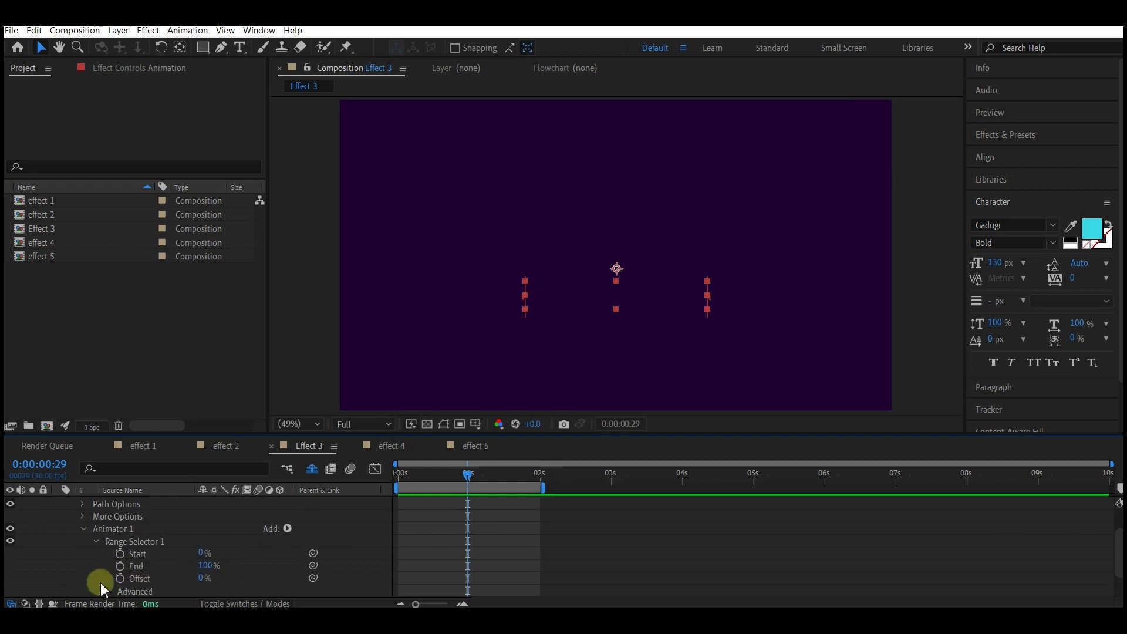
# Step: Key the Range Selector Offset at -100% at 0s and 100% at the one-second mark
pyautogui.scroll(-2, 126, 540)
pyautogui.press('Home')
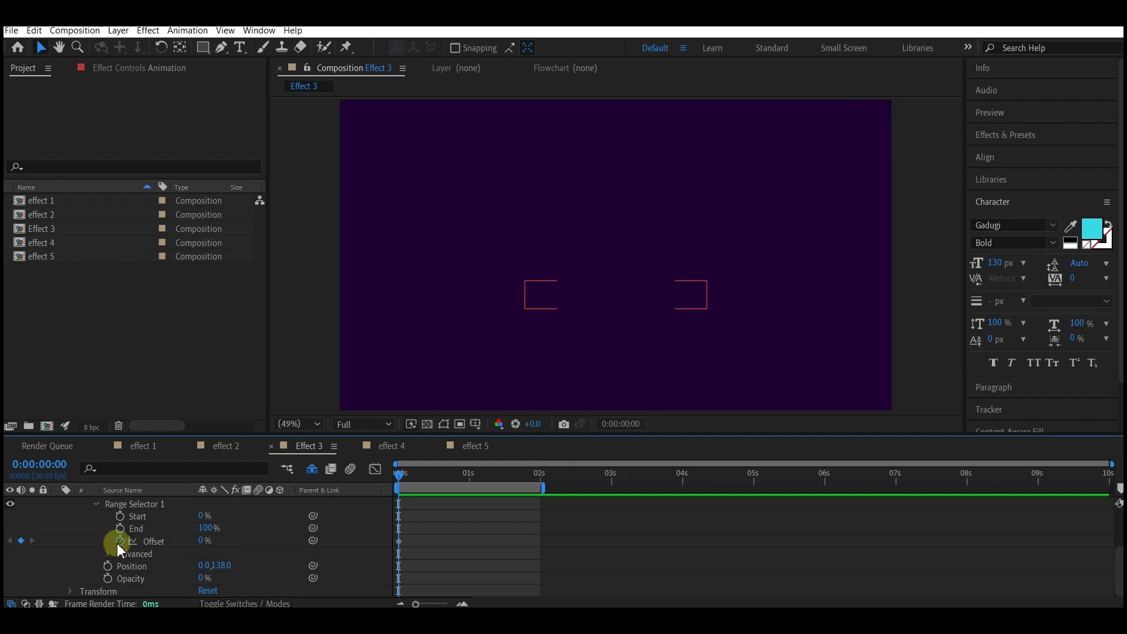
pyautogui.click(120, 541)
pyautogui.click(203, 541)
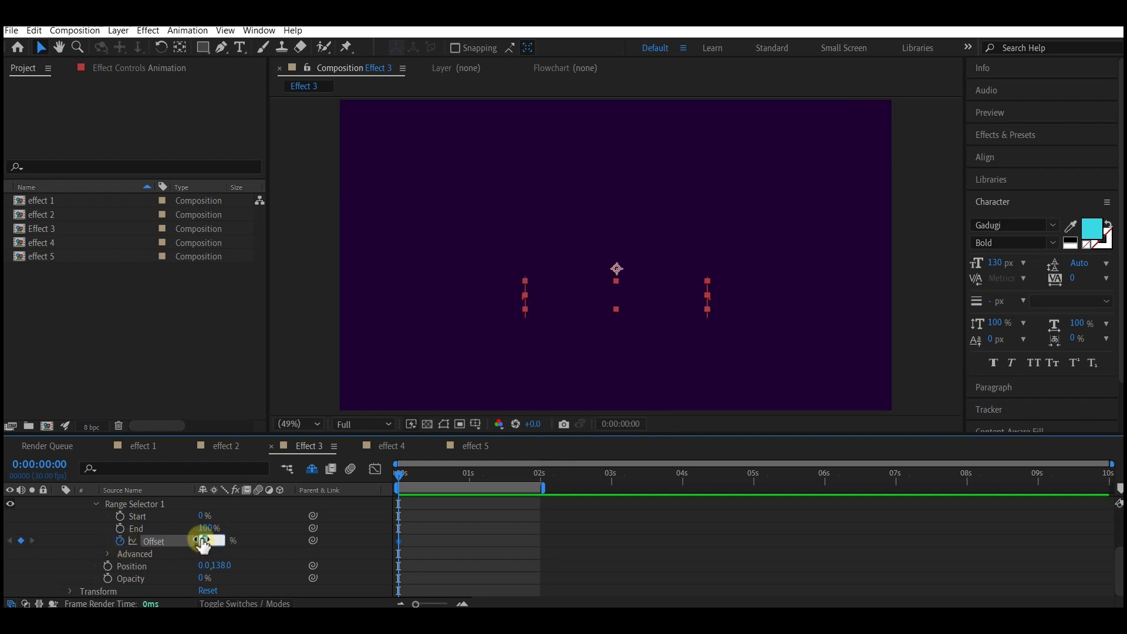
pyautogui.write('-100')
pyautogui.press('Return')
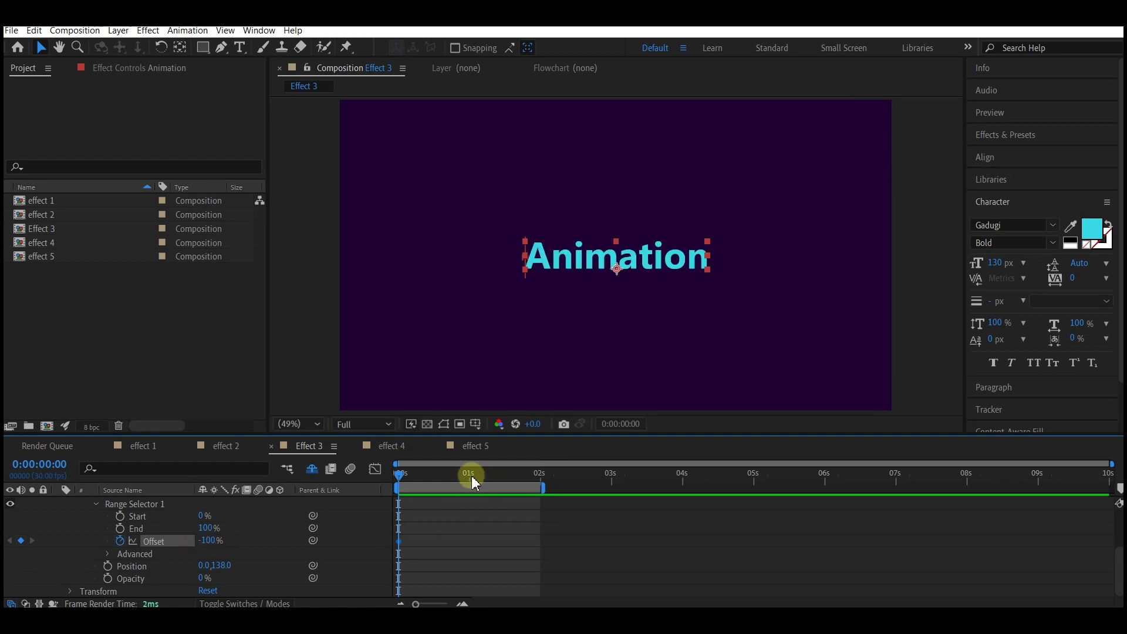
pyautogui.click(470, 476)
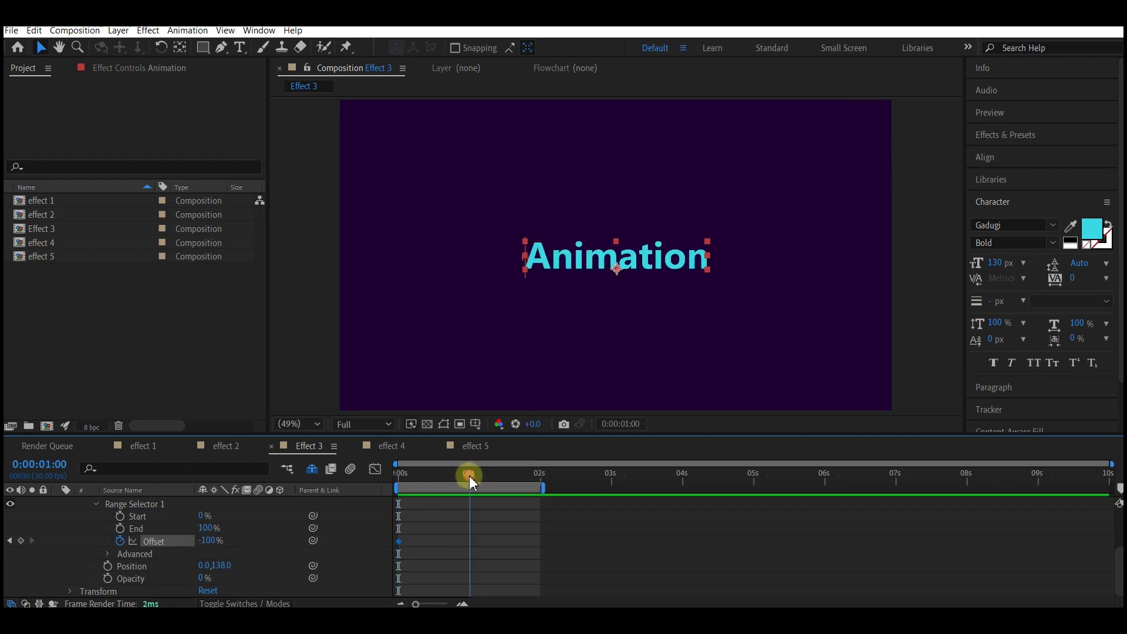
pyautogui.click(208, 541)
pyautogui.write('100')
pyautogui.press('Return')
# Step: Set the Advanced Shape to Ramp Up and Ease High to 50%, then preview from 0s
pyautogui.click(106, 554)
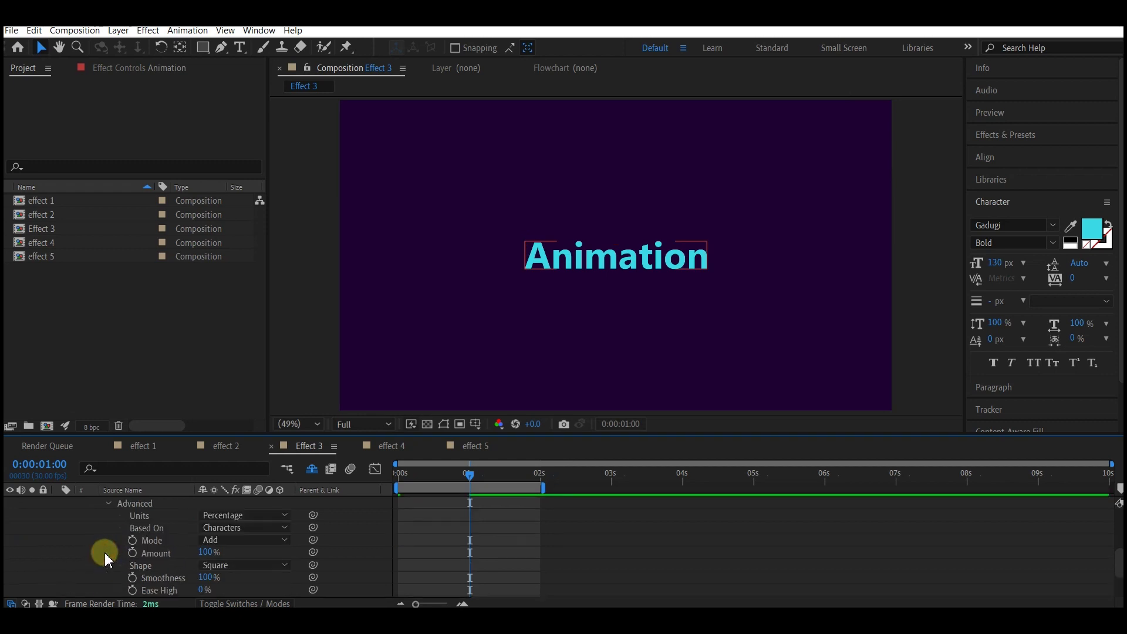
pyautogui.click(223, 566)
pyautogui.click(223, 496)
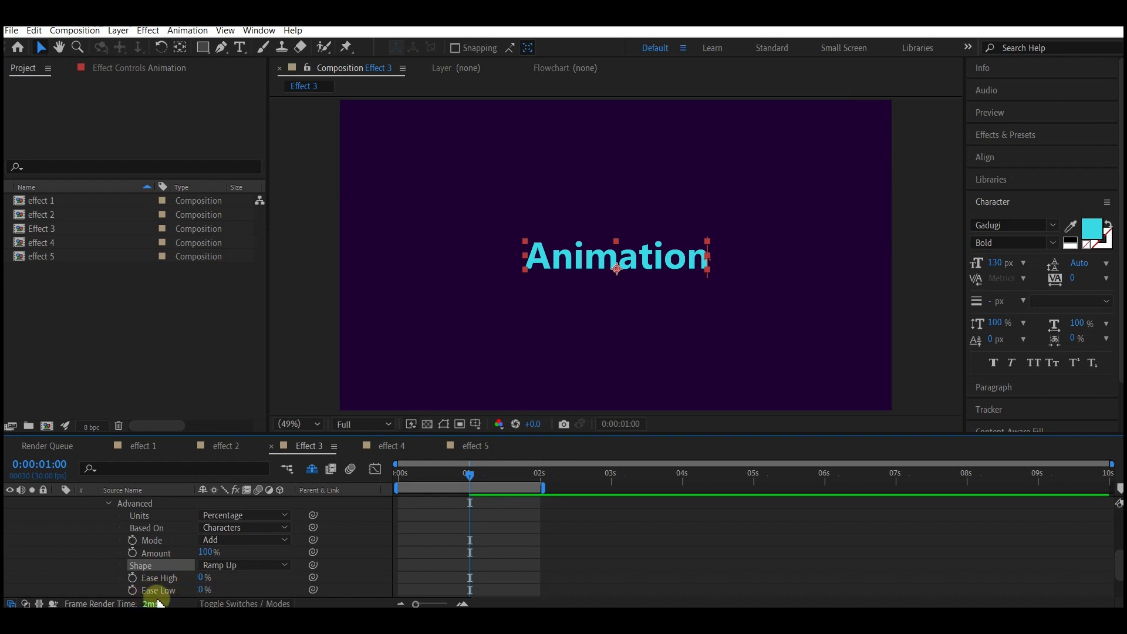
pyautogui.click(201, 578)
pyautogui.write('50')
pyautogui.click(82, 567)
pyautogui.press('u')
pyautogui.moveTo(437, 473); pyautogui.dragTo(388, 482)
pyautogui.press('space')
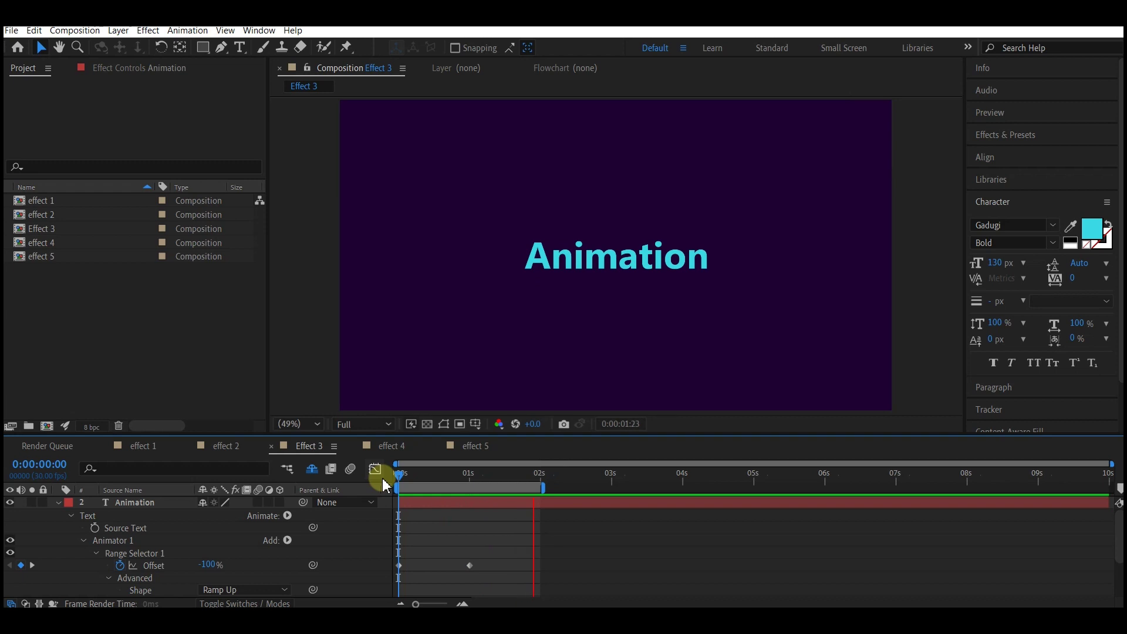
# Step: Apply Easy Ease to both Offset keyframes and preview the eased reveal
pyautogui.press('u')
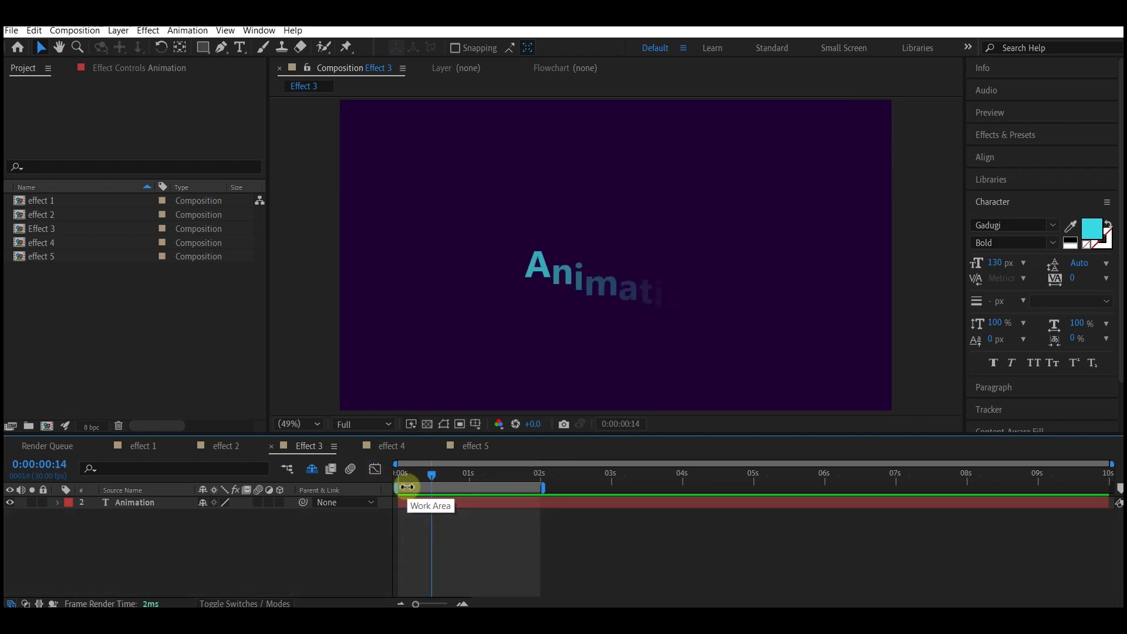
pyautogui.click(423, 503)
pyautogui.press('u')
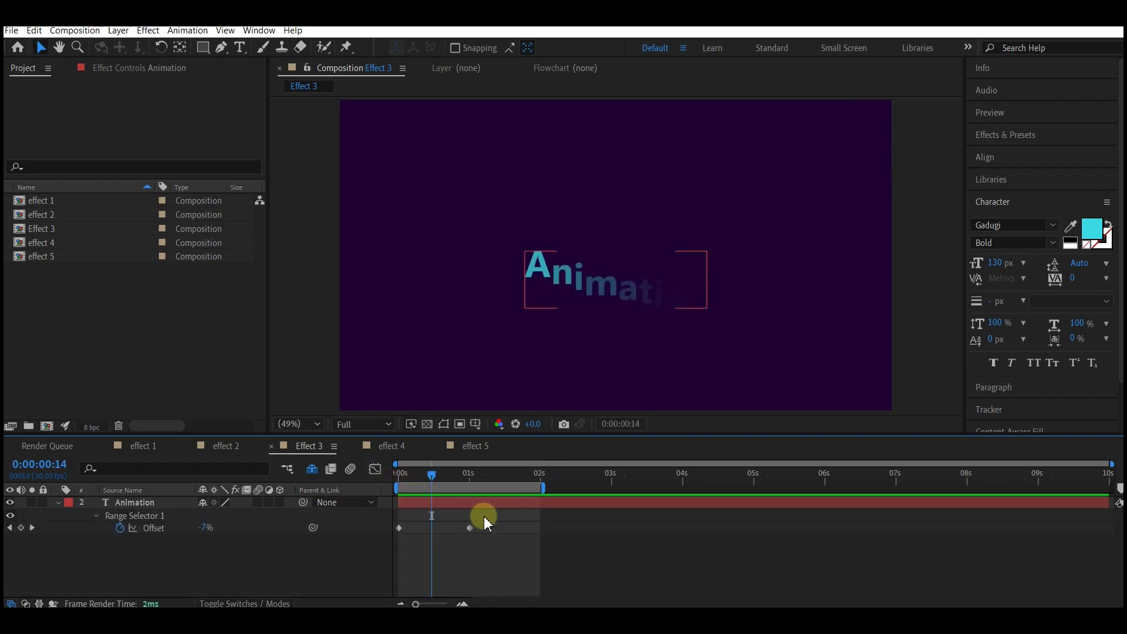
pyautogui.moveTo(474, 531); pyautogui.dragTo(382, 554)
pyautogui.rightClick(471, 529)
pyautogui.moveTo(511, 521)
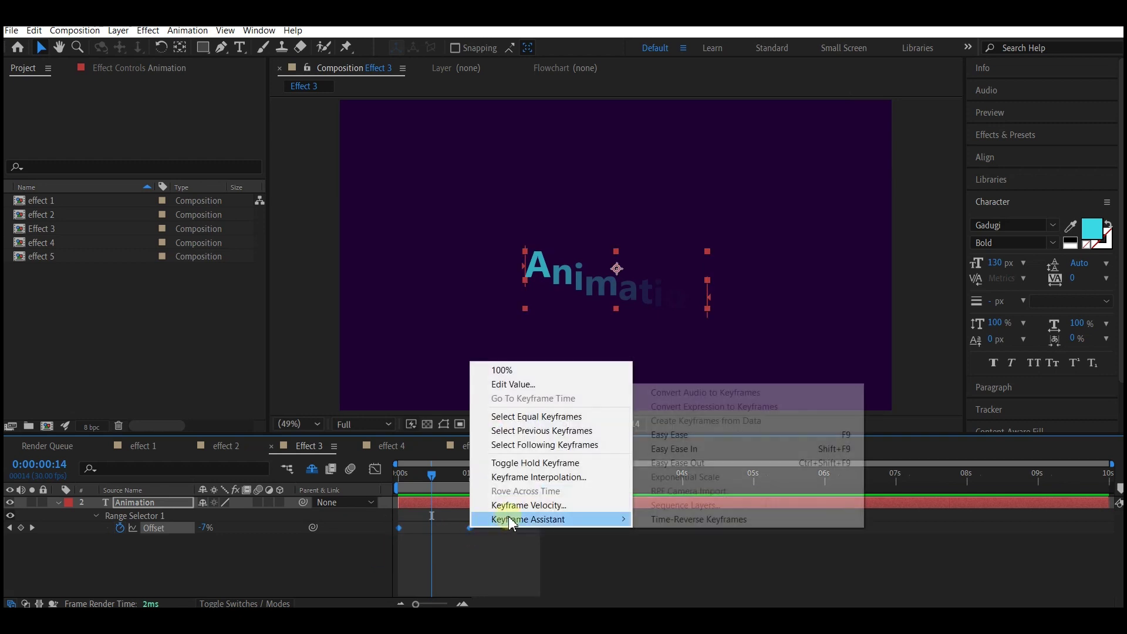
pyautogui.click(682, 437)
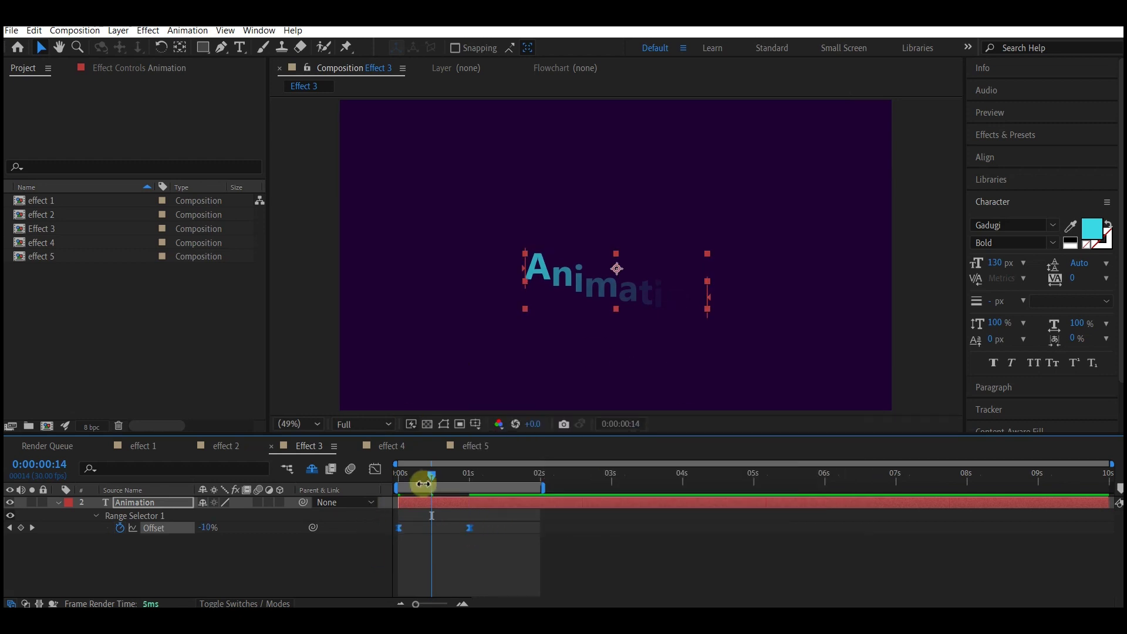
pyautogui.moveTo(426, 476); pyautogui.dragTo(373, 473)
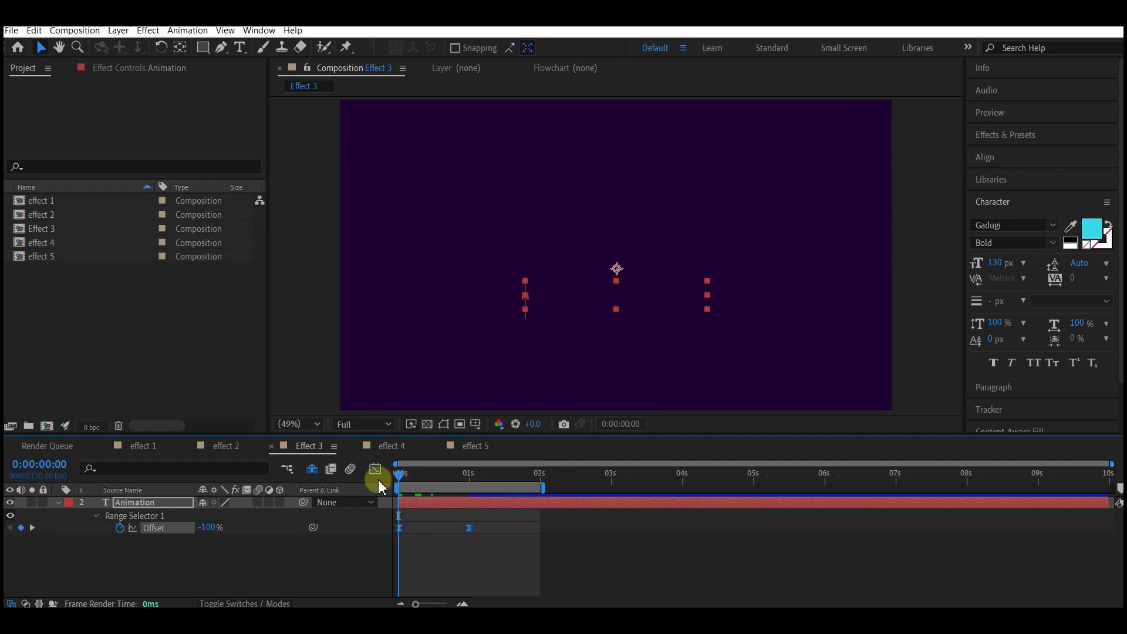
pyautogui.press('space')
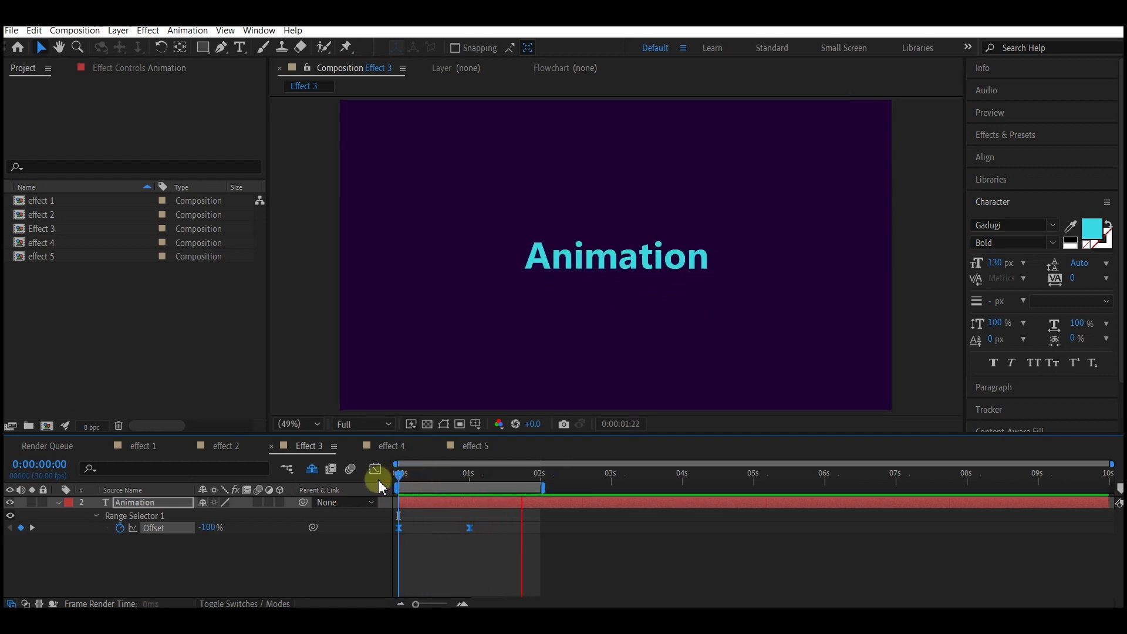
pyautogui.press('space')
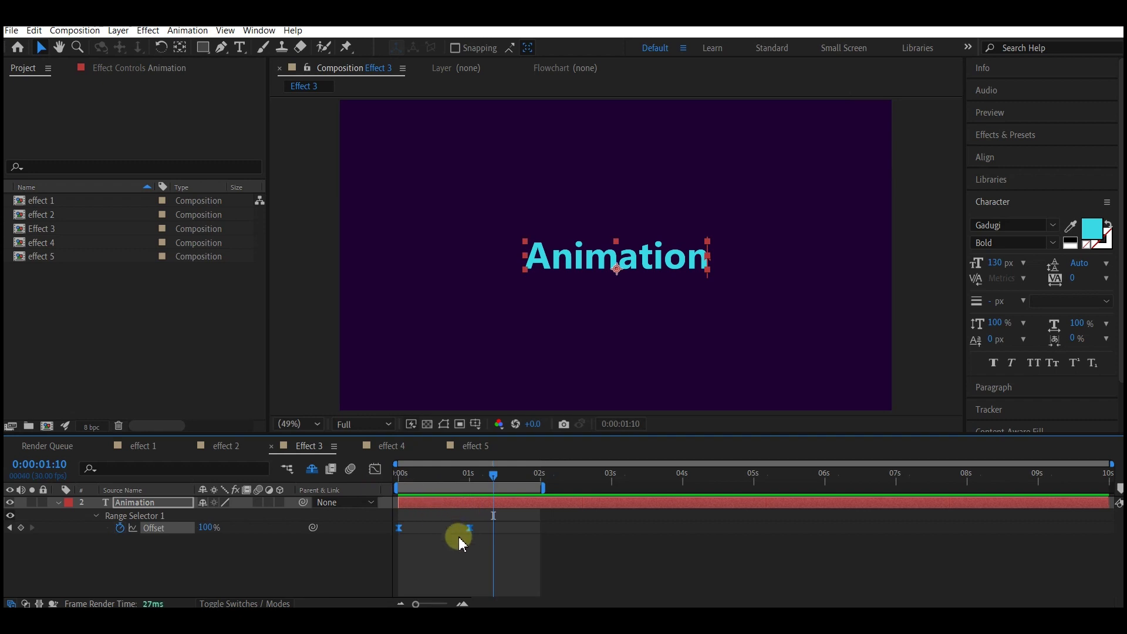
# Step: Inspect the second Offset keyframe's curve in the Graph Editor and preview again
pyautogui.click(453, 529)
pyautogui.click(468, 527)
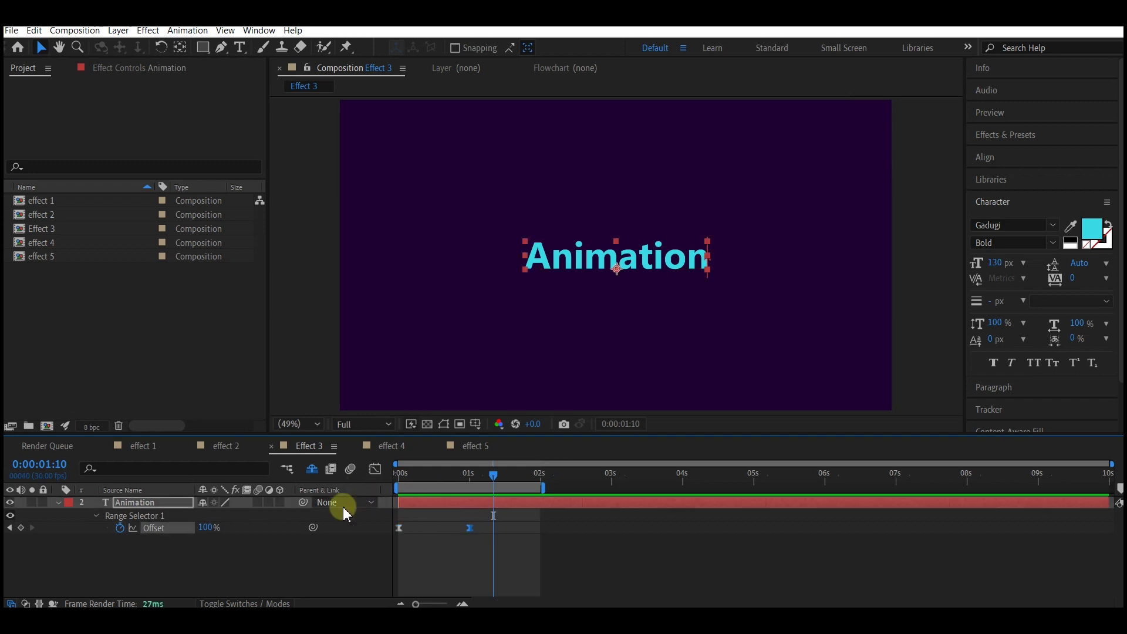
pyautogui.click(375, 469)
pyautogui.press('Home')
pyautogui.click(375, 469)
pyautogui.press('space')
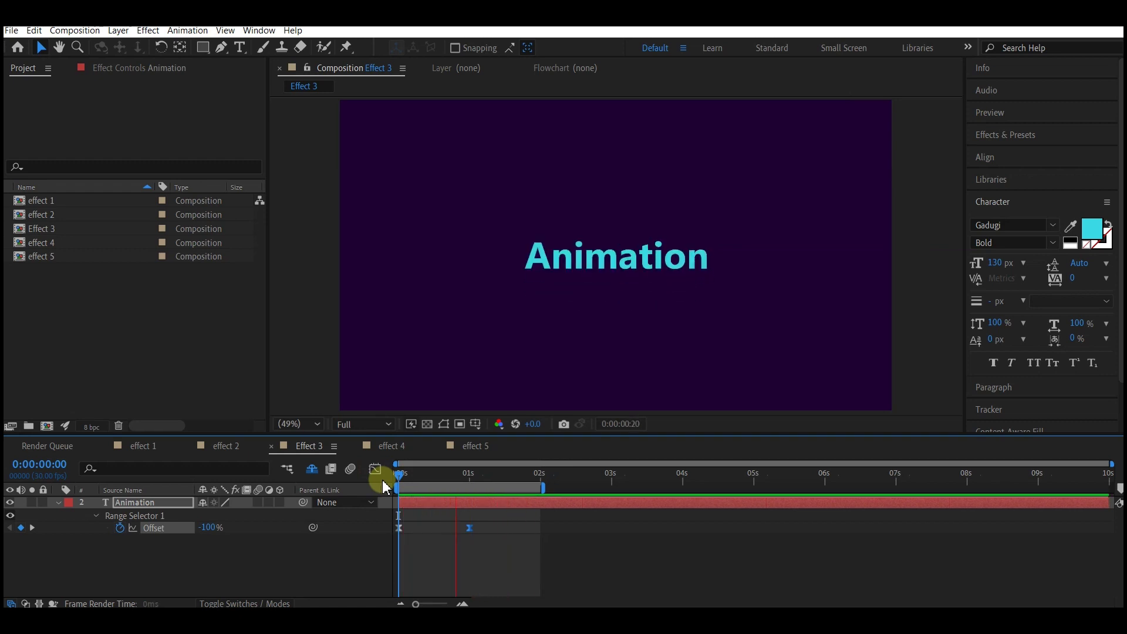
# Step: In the effect 4 composition, add an Opacity animator to the Animation text
pyautogui.click(391, 446)
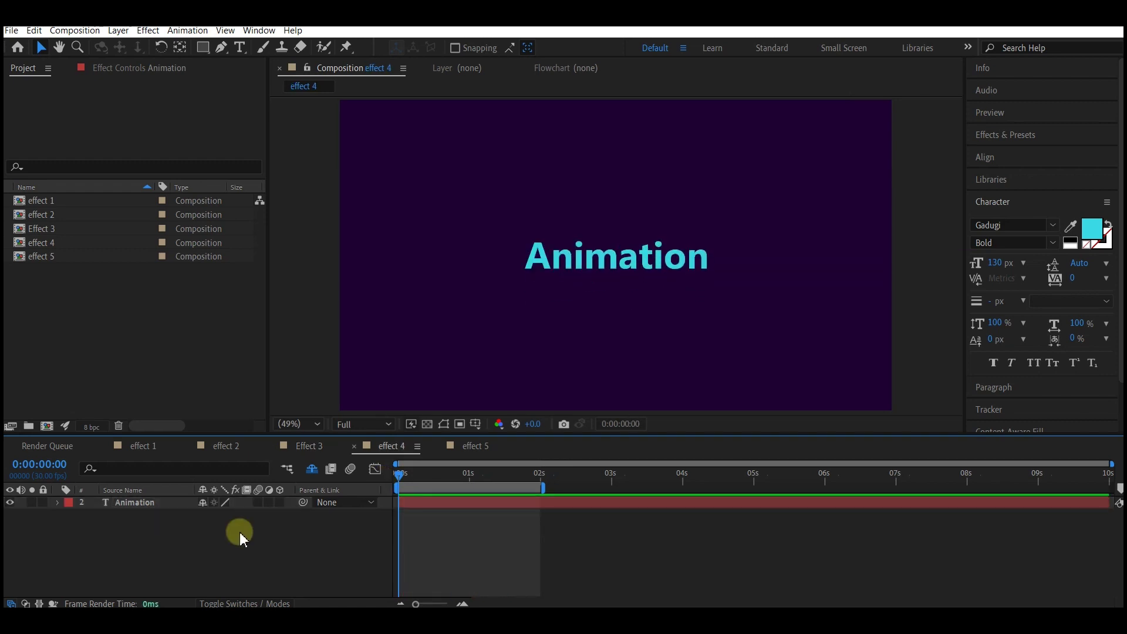
pyautogui.click(97, 506)
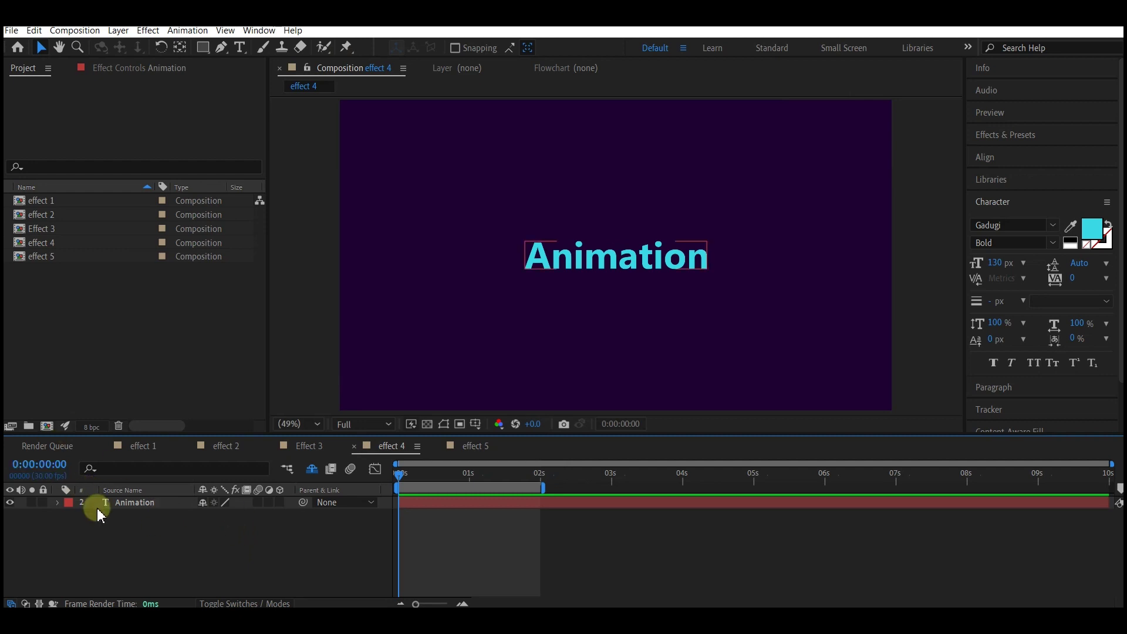
pyautogui.click(408, 254)
pyautogui.click(57, 503)
pyautogui.click(278, 540)
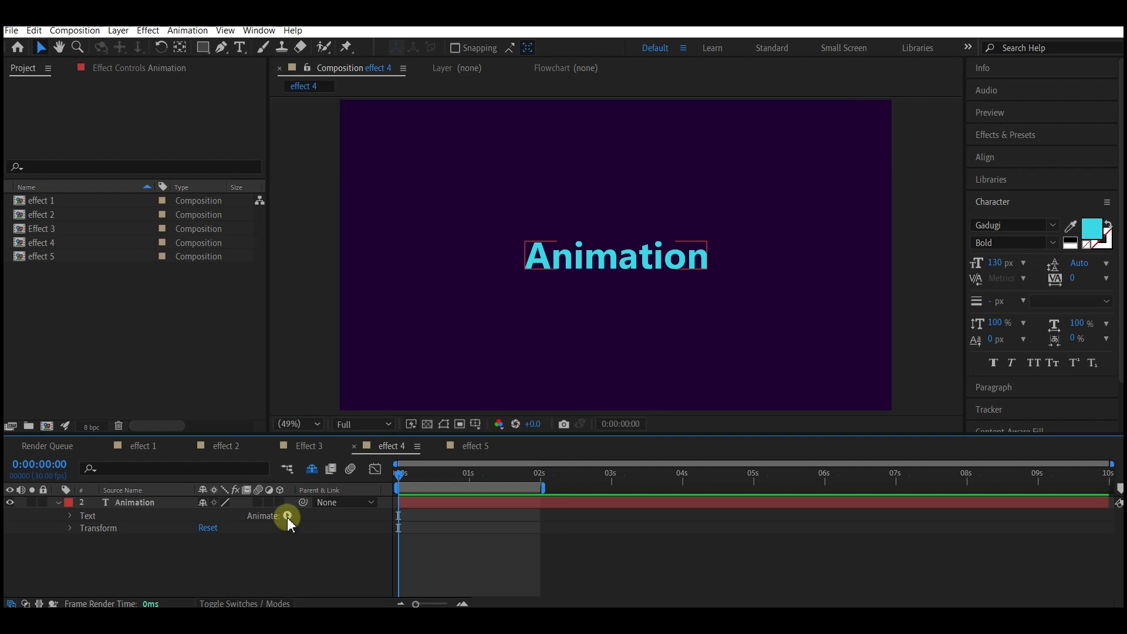
pyautogui.click(288, 516)
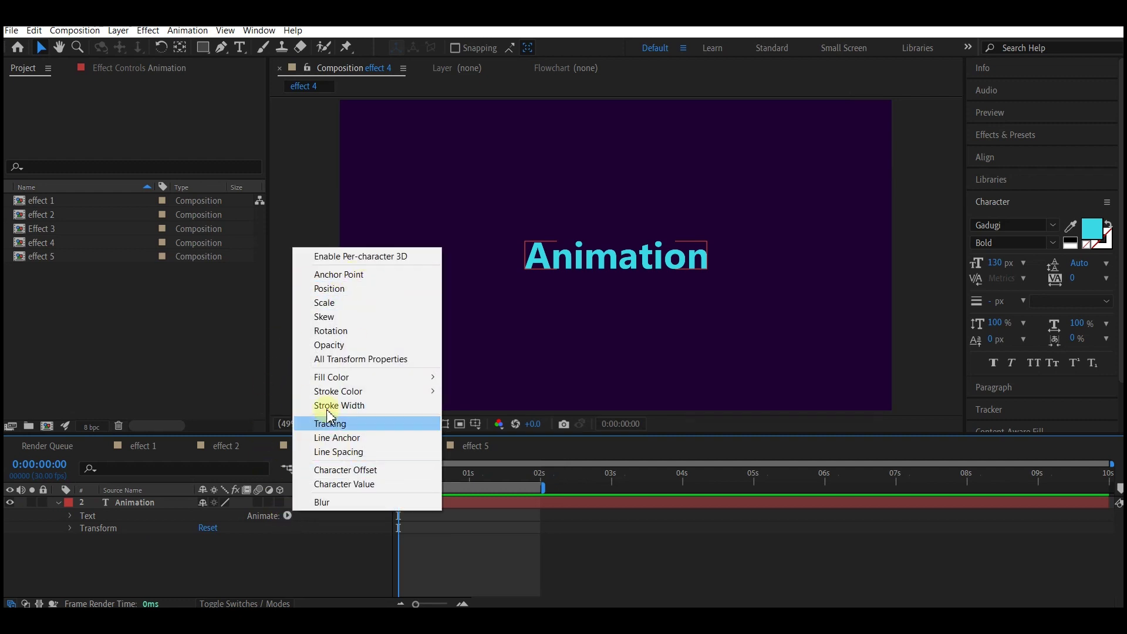
pyautogui.click(329, 344)
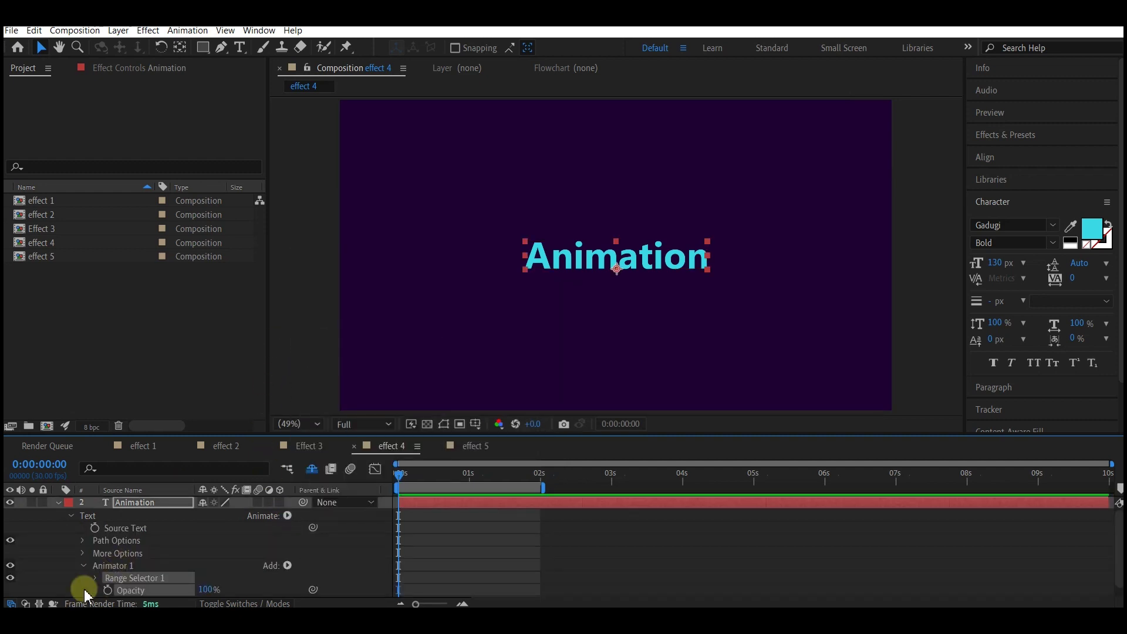
# Step: Set the animator's Opacity to 0% and keyframe Range Selector 1 Start at 0s
pyautogui.scroll(-1, 208, 569)
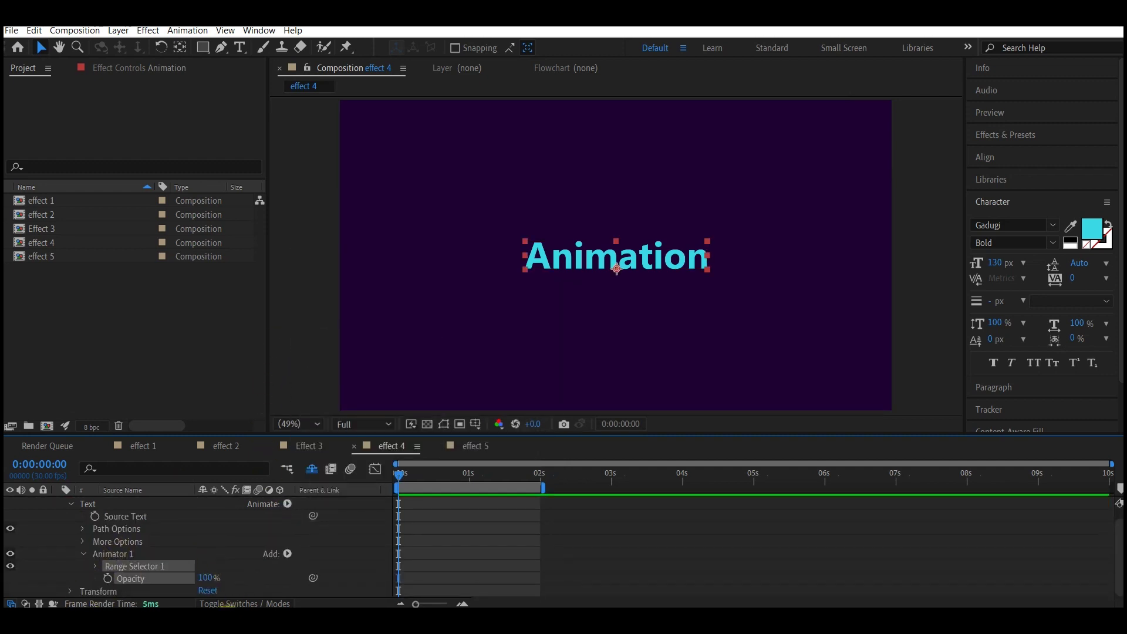
pyautogui.click(207, 577)
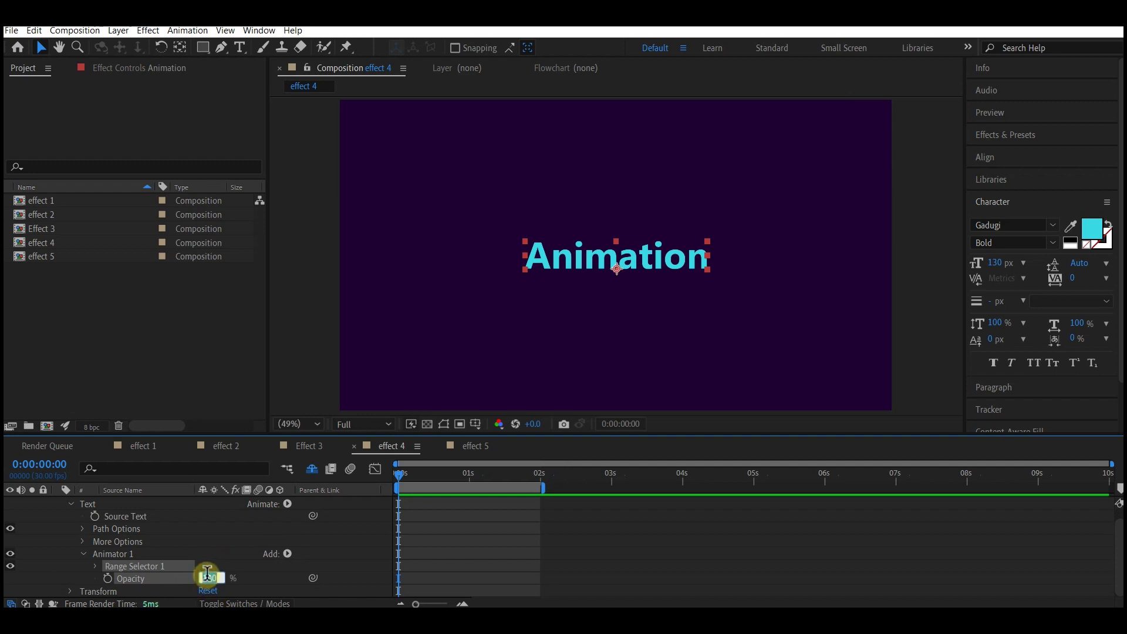
pyautogui.press('Return')
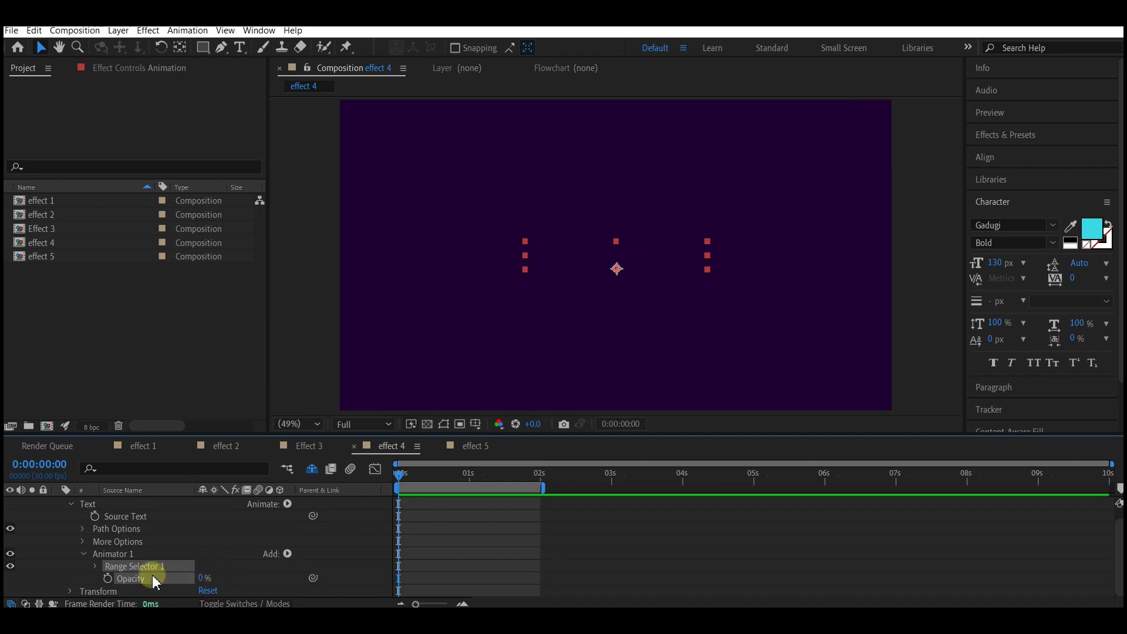
pyautogui.click(96, 567)
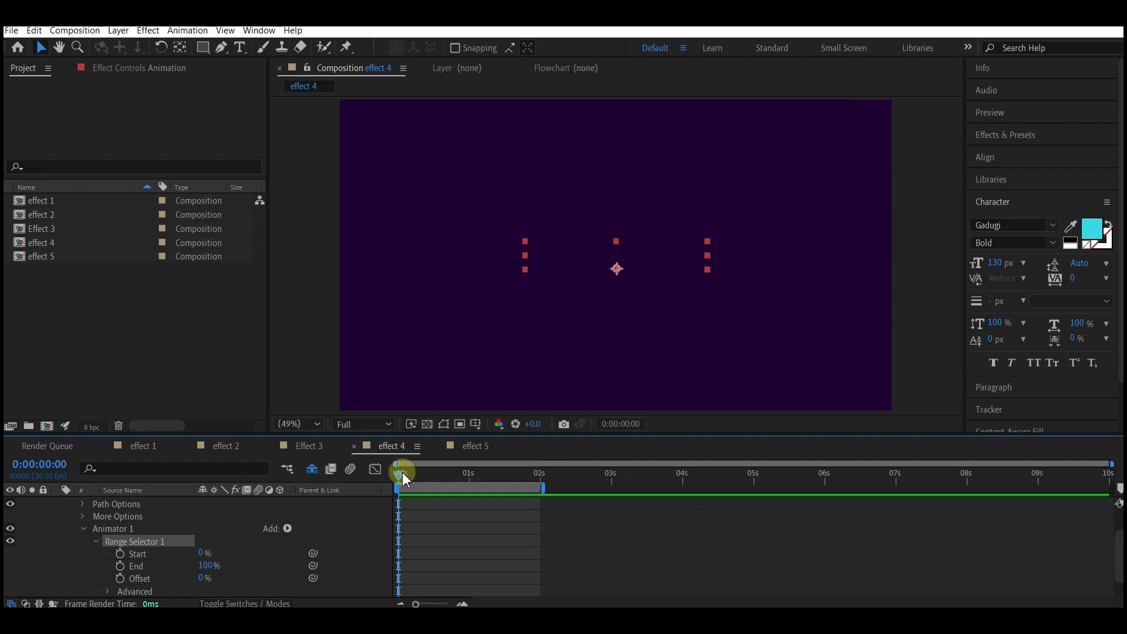
pyautogui.click(120, 553)
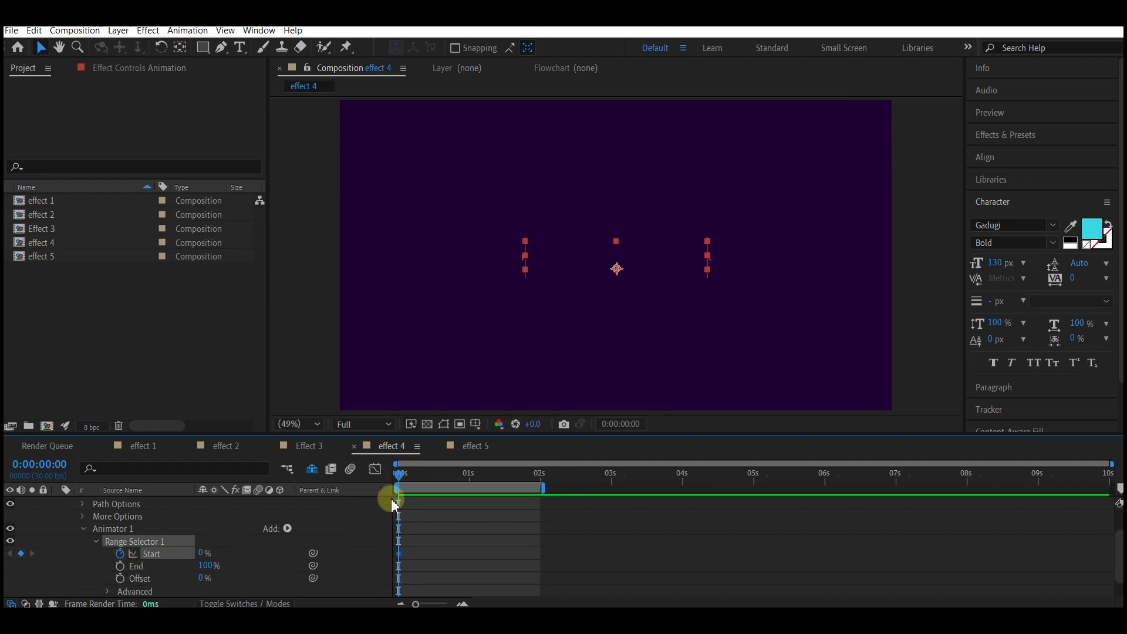
# Step: Keyframe Range Selector Start at 100% at 0:00:01:00, then expand the Advanced settings
pyautogui.click(469, 486)
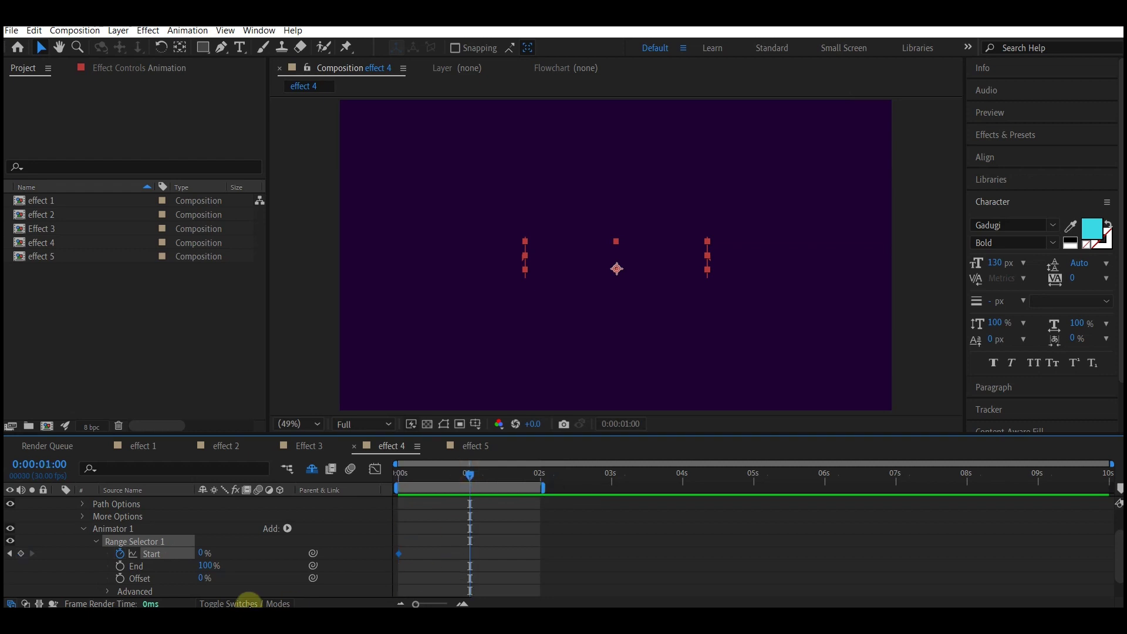
pyautogui.moveTo(203, 554); pyautogui.dragTo(204, 559)
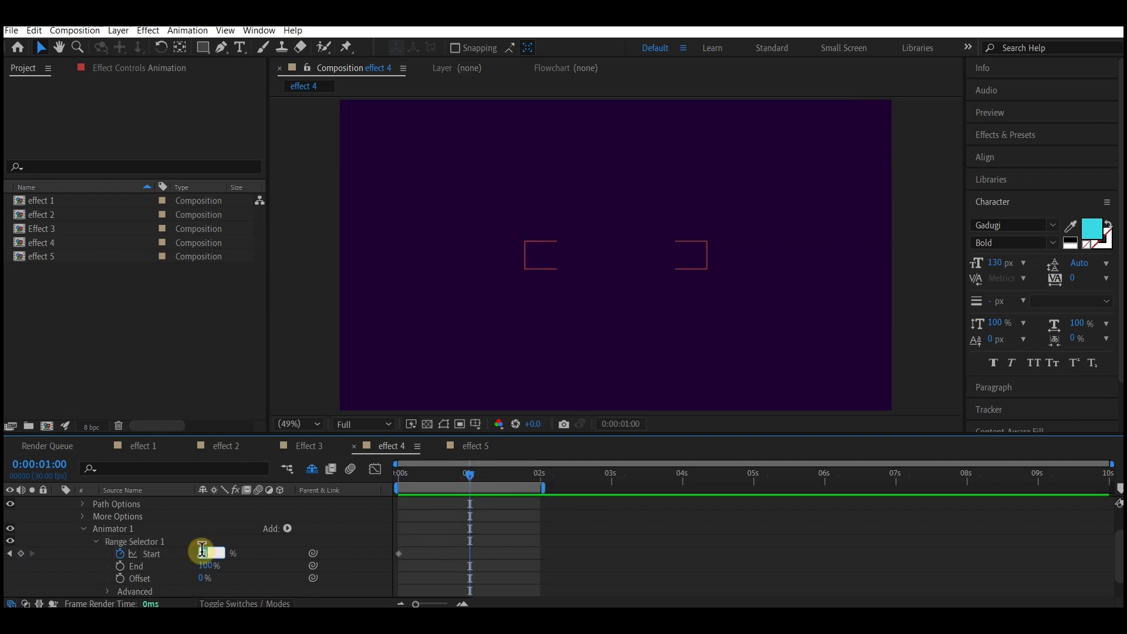
pyautogui.write('00')
pyautogui.press('Return')
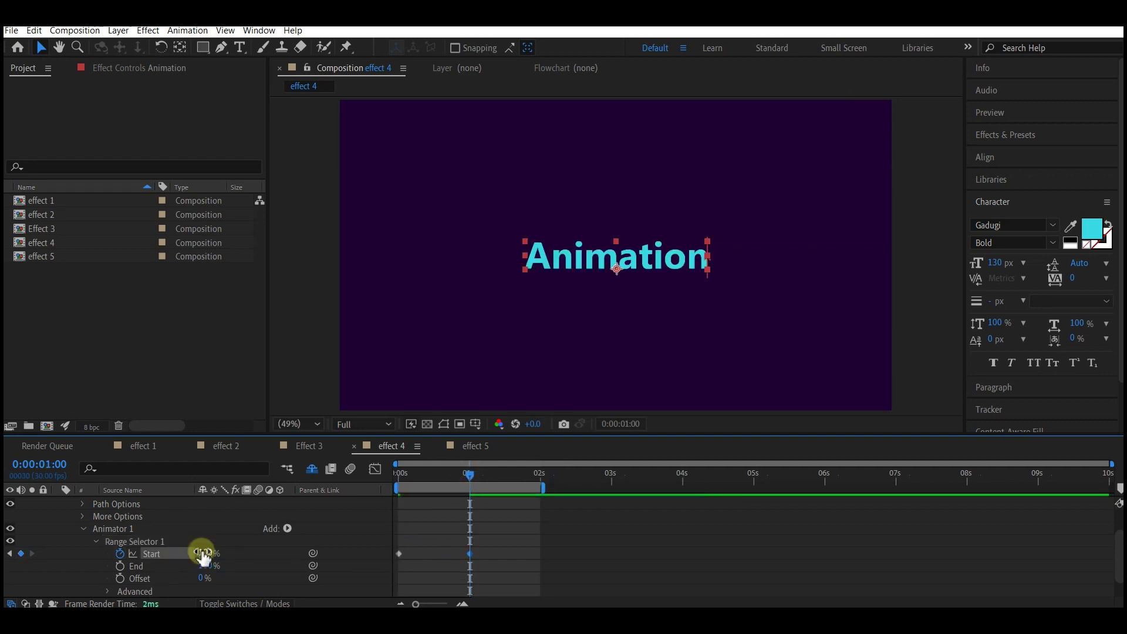
pyautogui.scroll(-1, 115, 575)
pyautogui.click(108, 565)
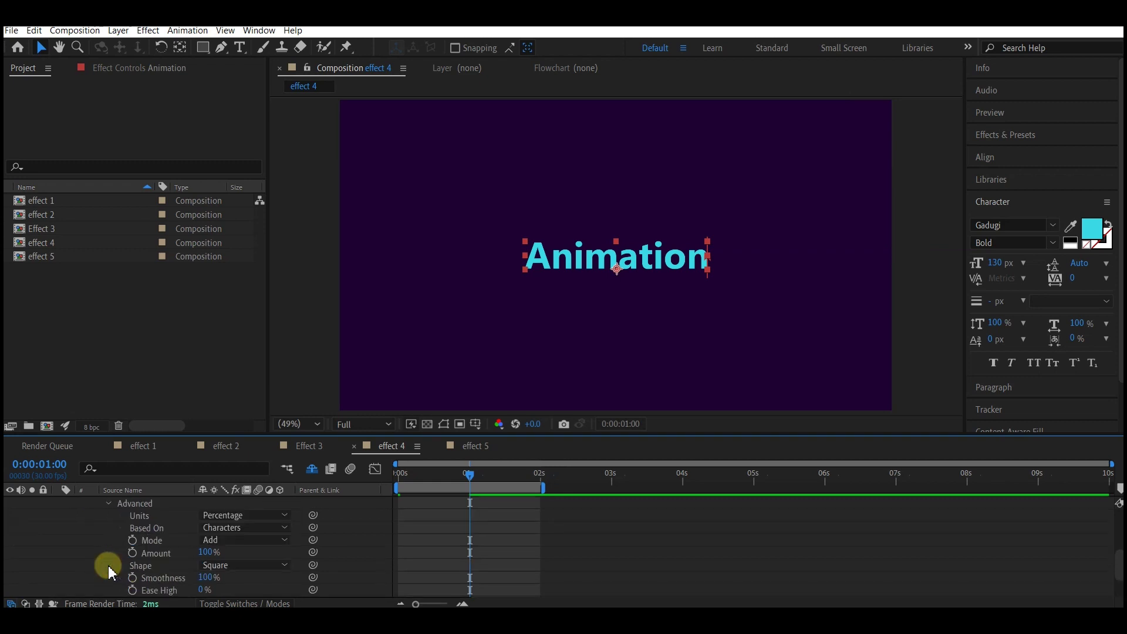
# Step: Turn Randomize Order on and start keyframing Random Seed, moving to the one-second mark
pyautogui.scroll(-3, 151, 587)
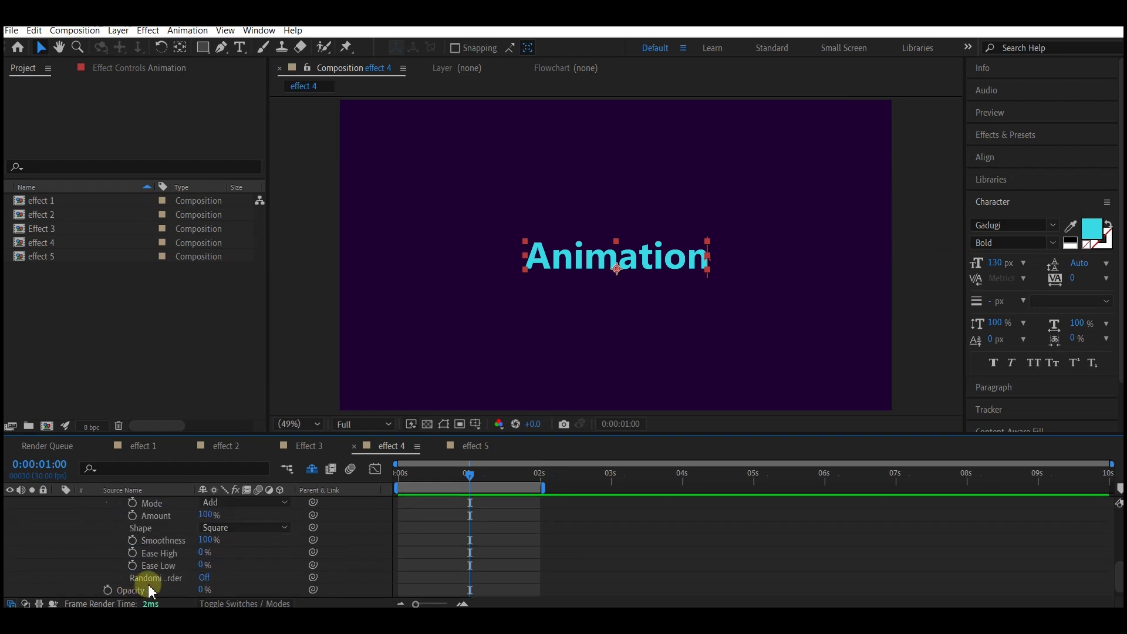
pyautogui.click(205, 579)
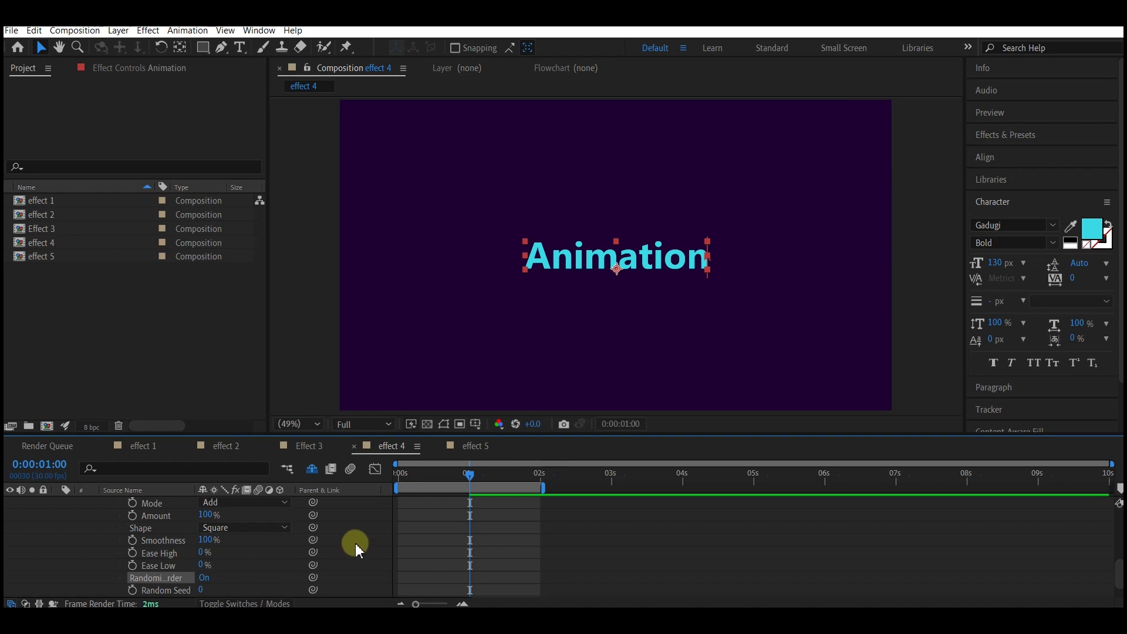
pyautogui.click(401, 473)
pyautogui.scroll(-2, 139, 566)
pyautogui.click(132, 566)
pyautogui.click(205, 570)
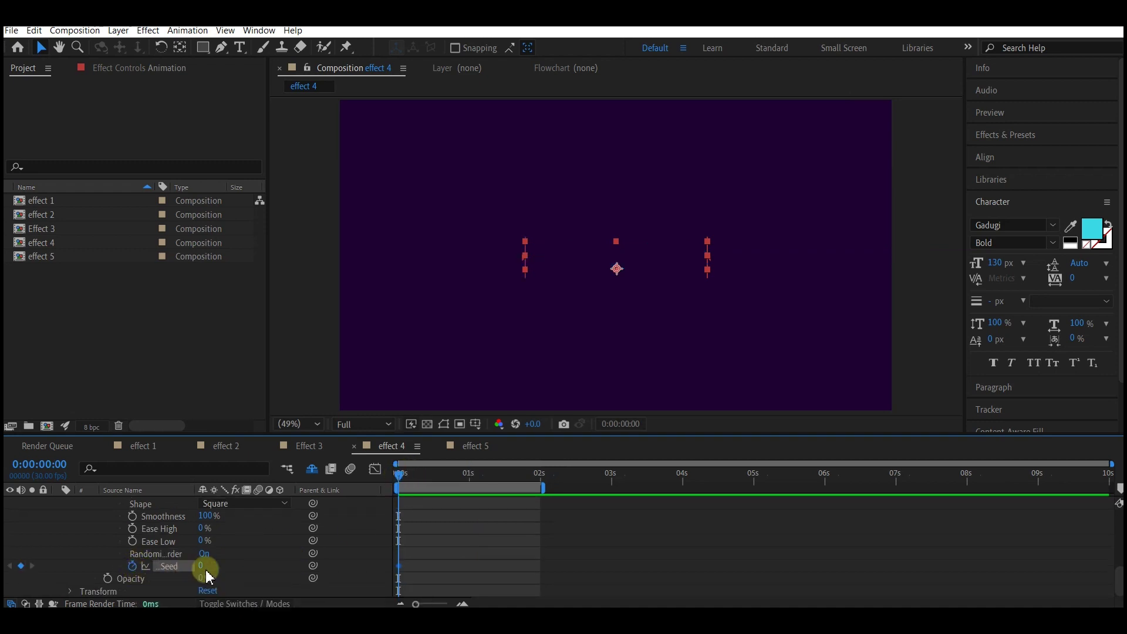
pyautogui.click(421, 478)
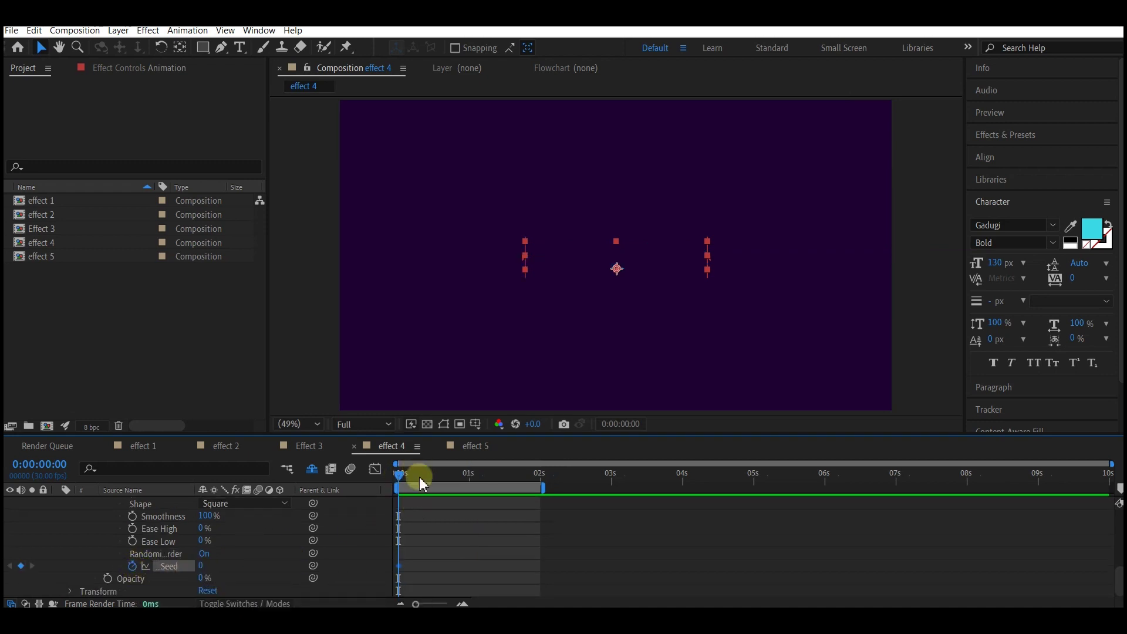
pyautogui.click(467, 482)
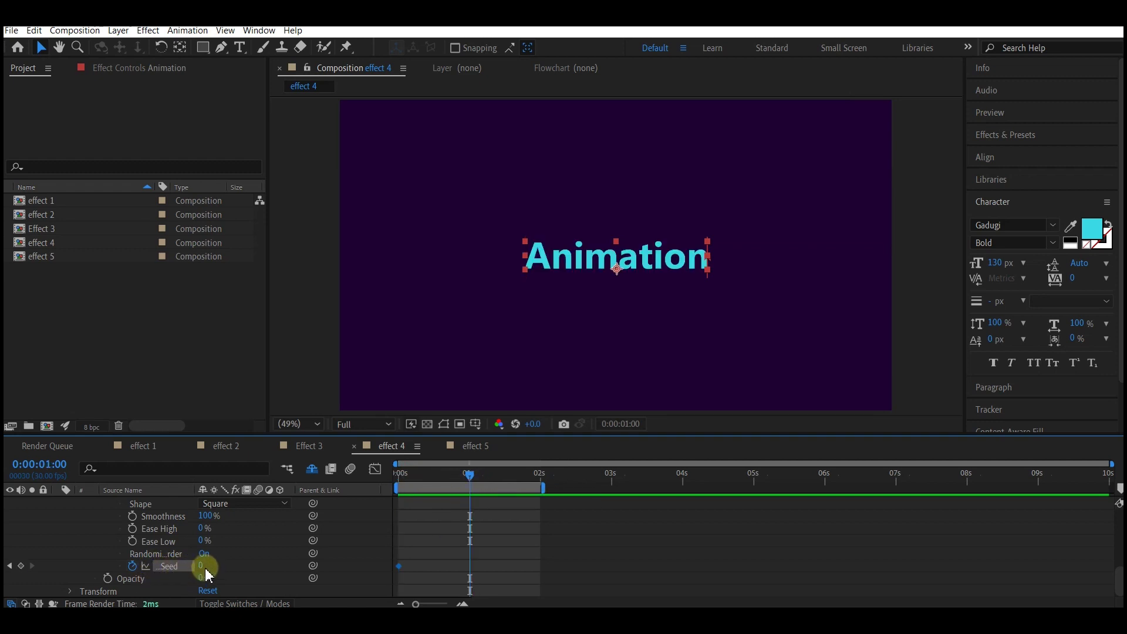
# Step: Set Smoothness to 0% and scrub the playhead back to 0s
pyautogui.scroll(2, 176, 568)
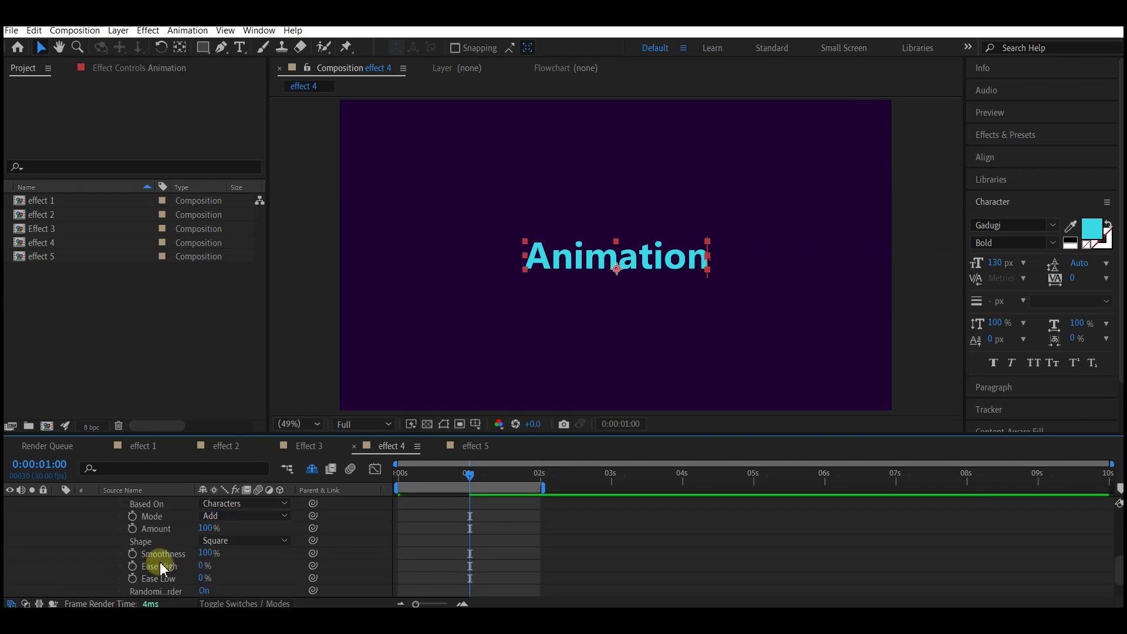
pyautogui.click(207, 556)
pyautogui.write('0')
pyautogui.press('Return')
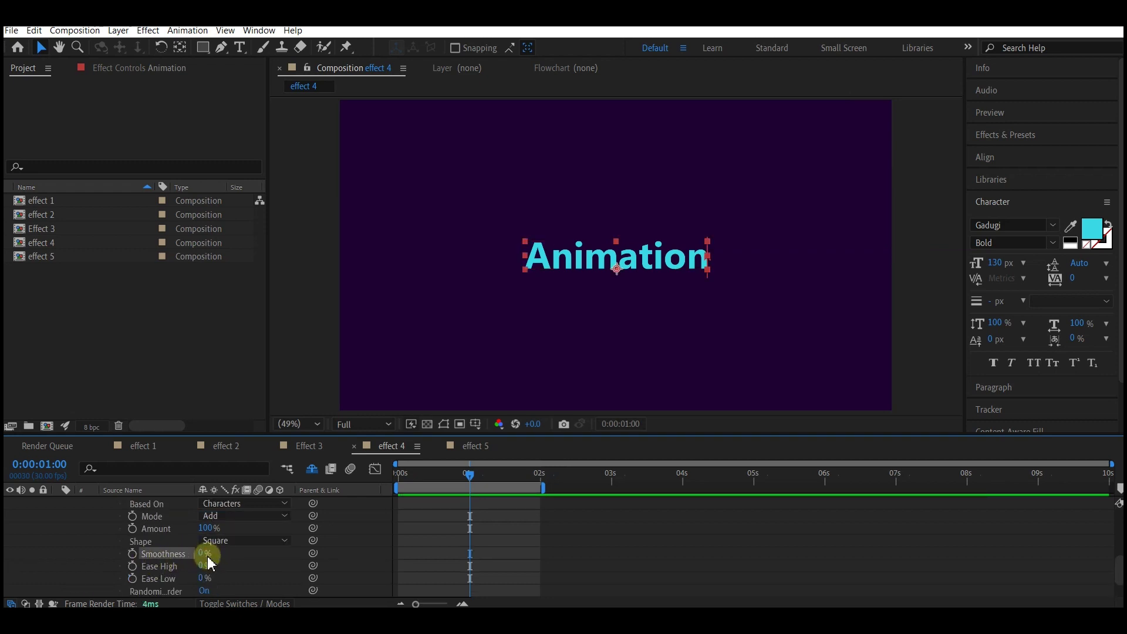
pyautogui.moveTo(422, 475); pyautogui.dragTo(376, 498)
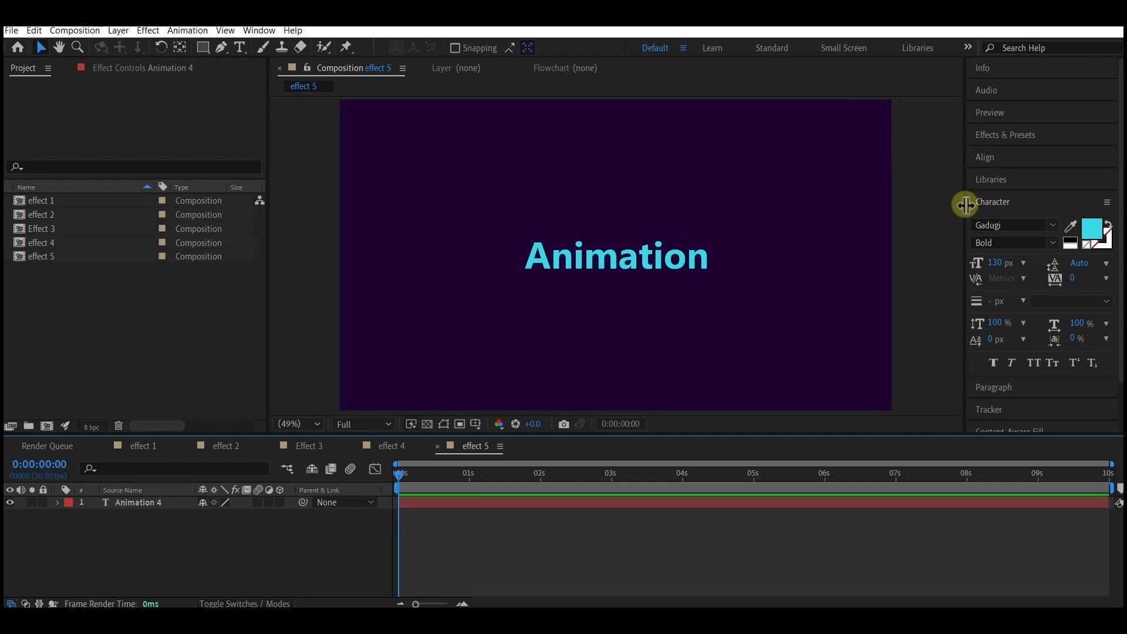
# Step: Expand the Effects & Presets panel listing presets that match 'basic', including 3D Text
pyautogui.click(1022, 137)
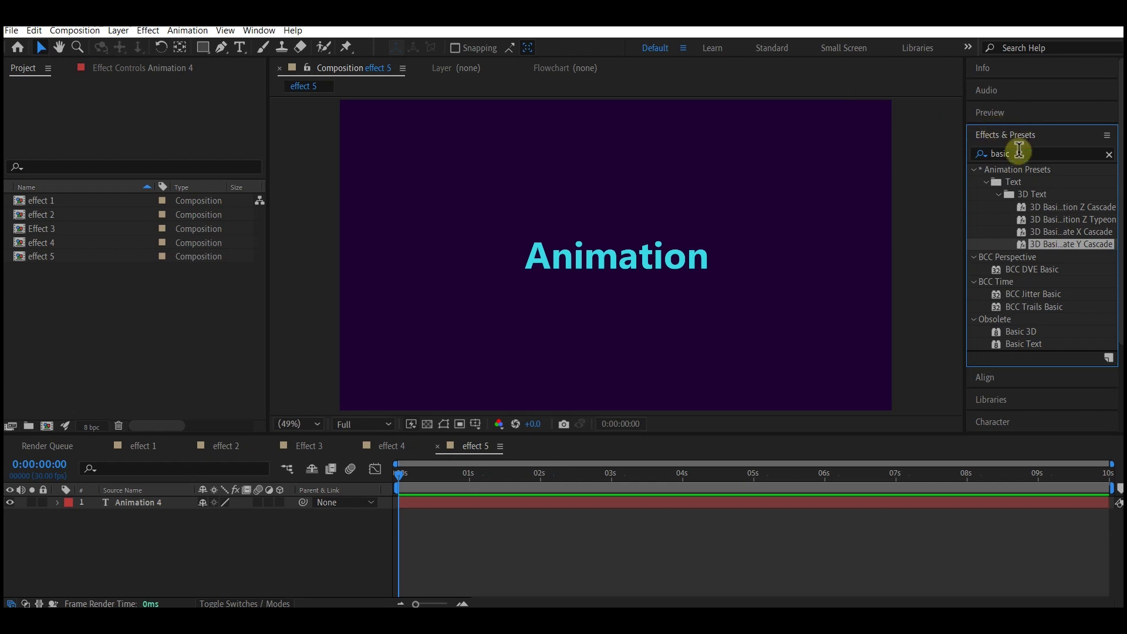
# Step: Reuse a recent preset search, select Animation 4, and apply 3D Basic Position Z Cascade
pyautogui.click(1025, 153)
pyautogui.moveTo(1025, 154); pyautogui.dragTo(969, 154)
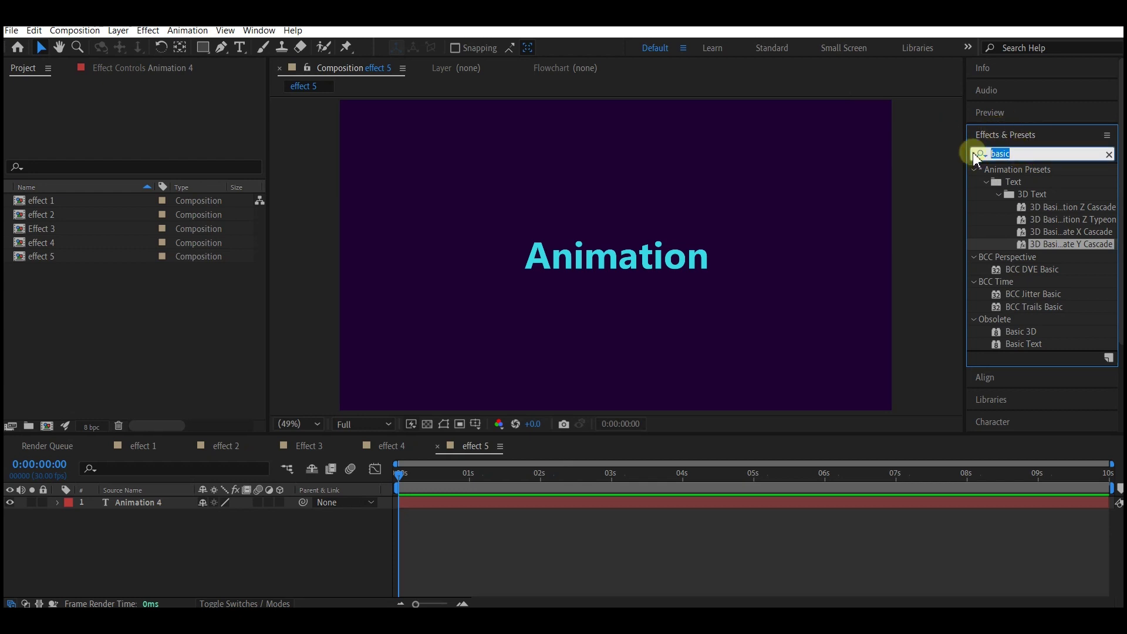
pyautogui.click(977, 154)
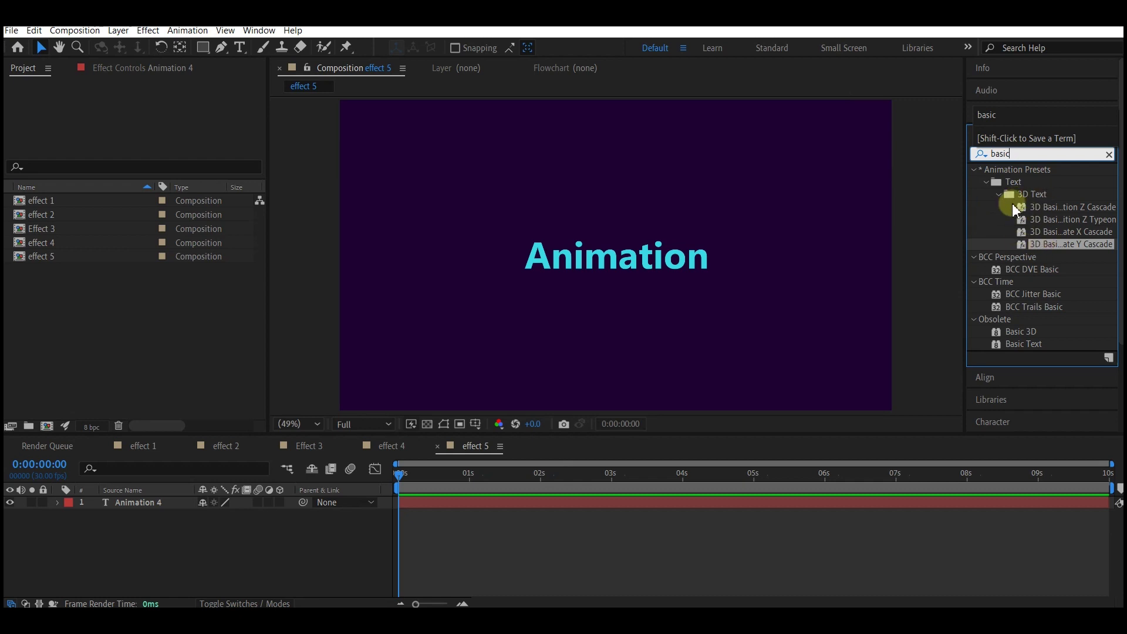
pyautogui.click(132, 502)
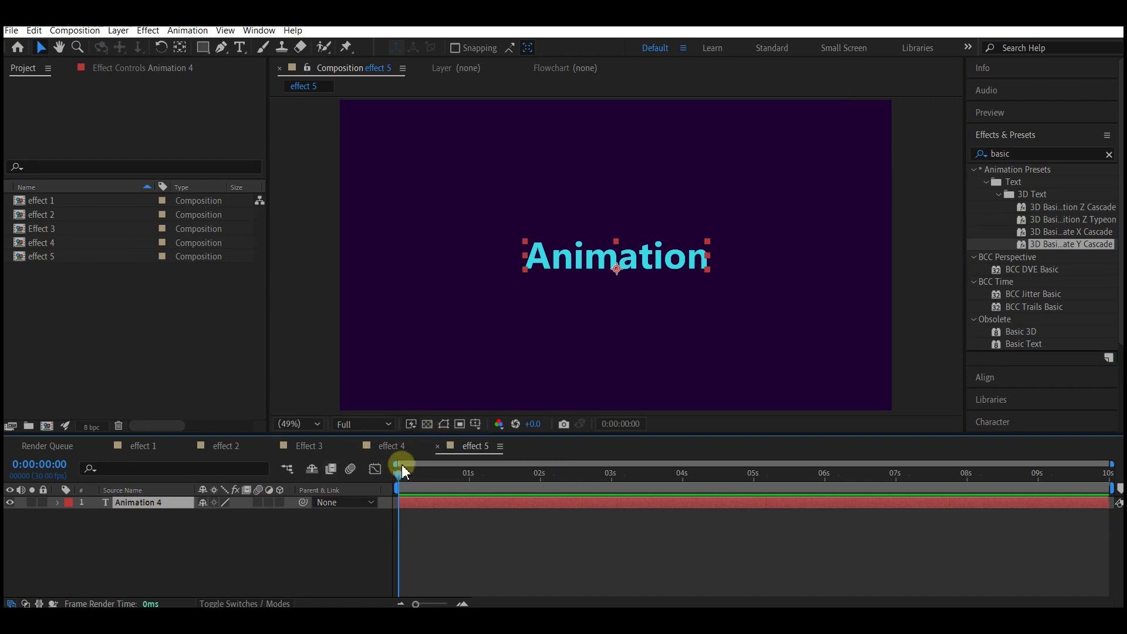
pyautogui.moveTo(1025, 208); pyautogui.dragTo(426, 499)
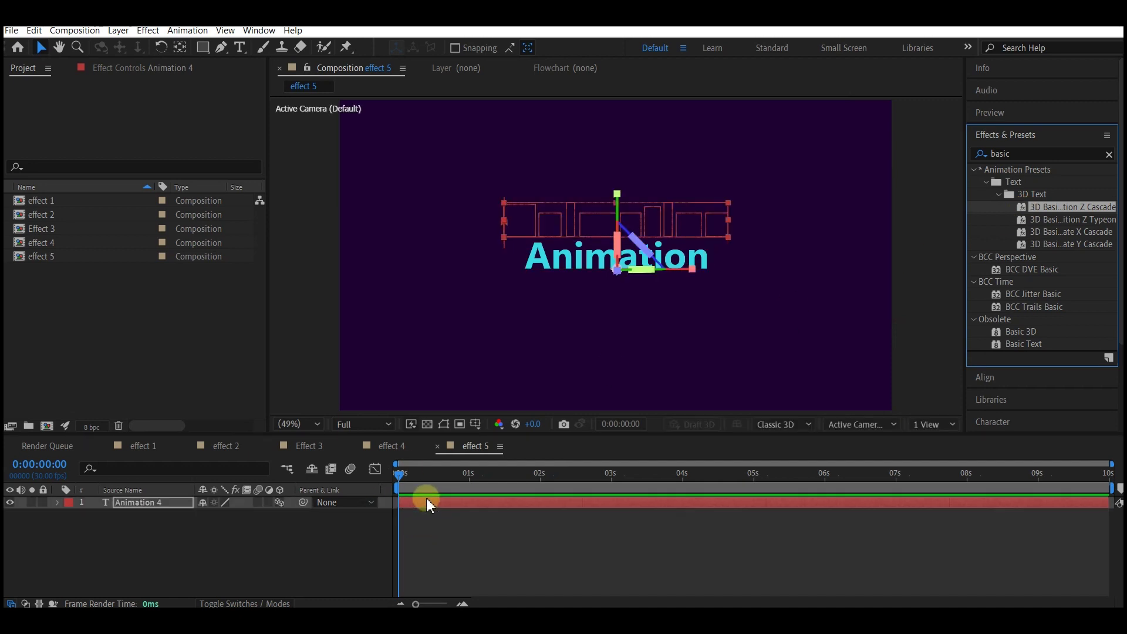
# Step: Preview the Z cascade animation and set the work area end at the current time
pyautogui.press('space')
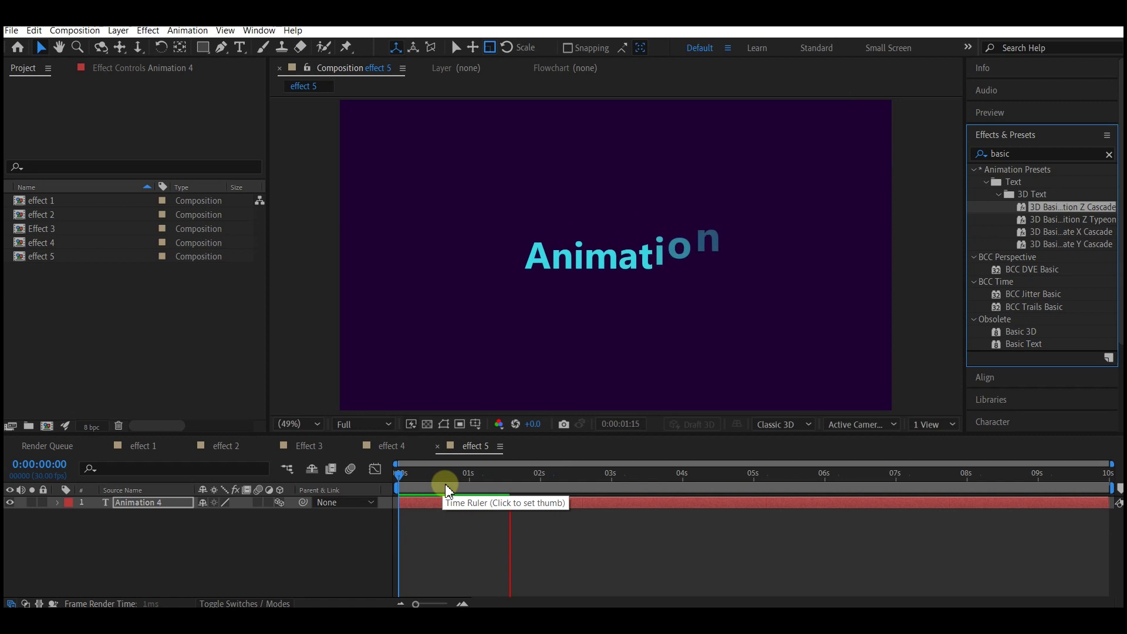
pyautogui.press('space')
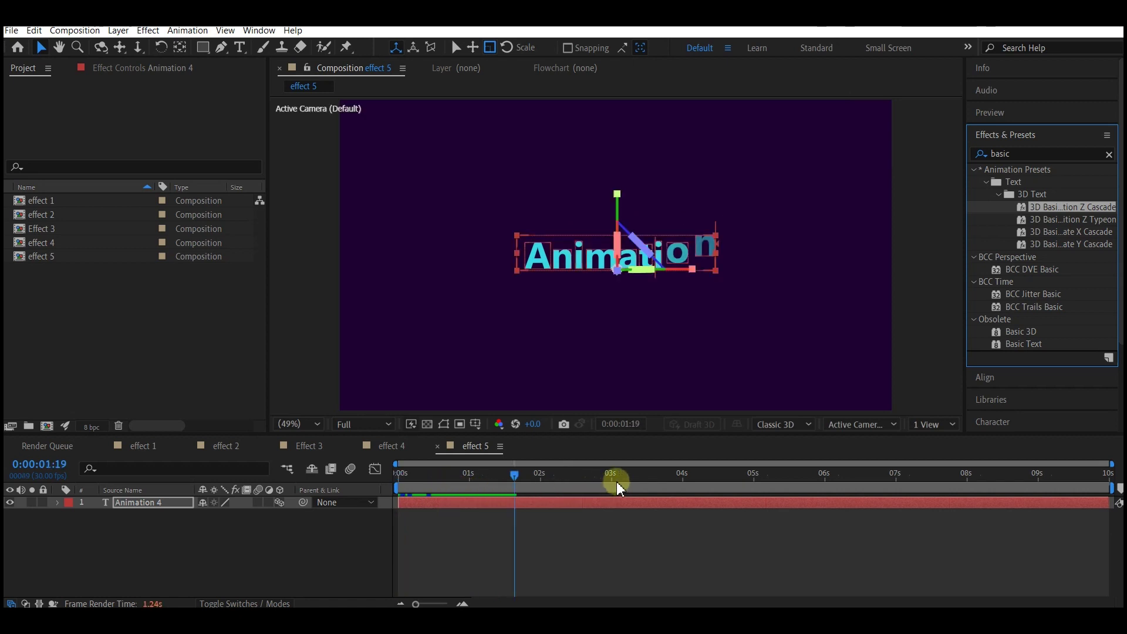
pyautogui.press('space')
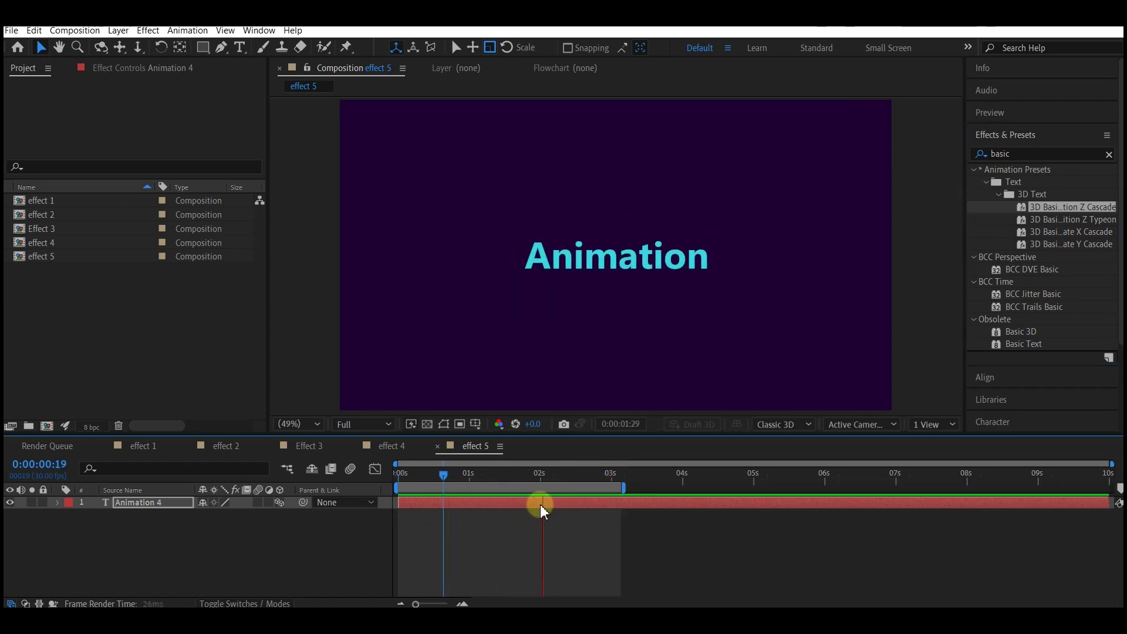
pyautogui.press('n')
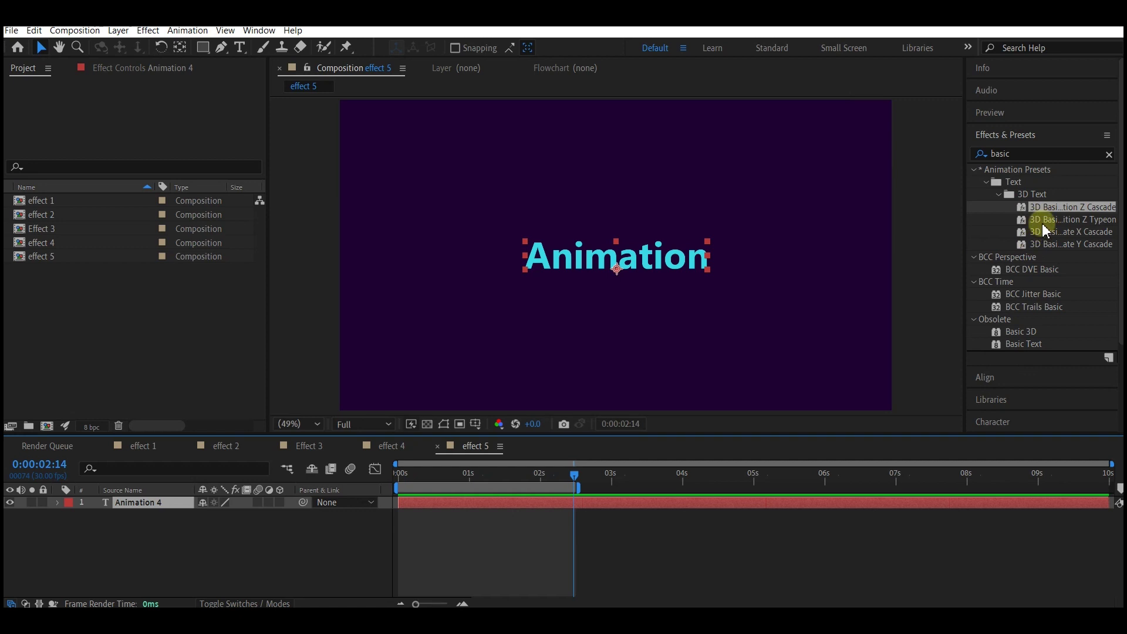
# Step: Apply and preview the 3D Z Typeon preset on Animation 4, then undo both 3D presets
pyautogui.moveTo(1041, 220); pyautogui.dragTo(413, 504)
pyautogui.click(404, 472)
pyautogui.press('space')
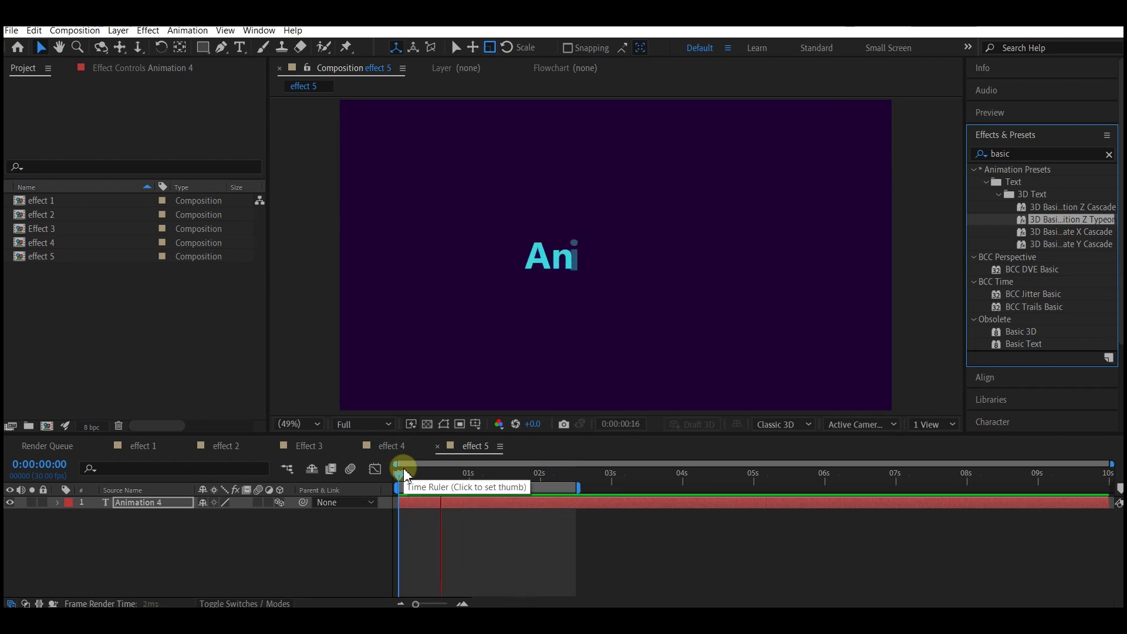
pyautogui.click(408, 474)
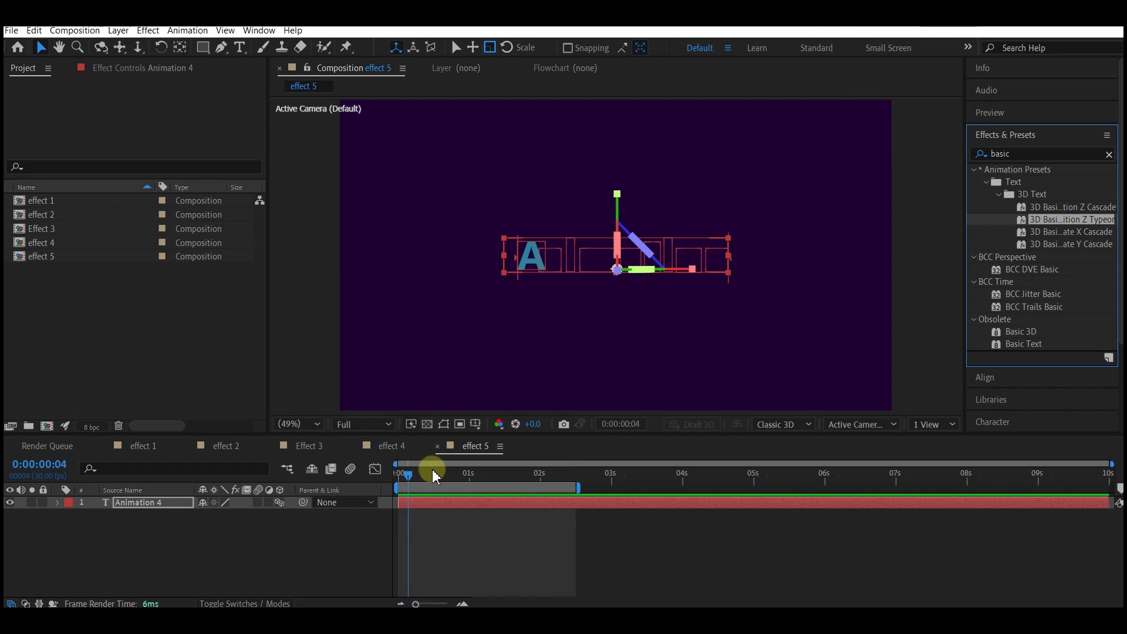
pyautogui.hotkey('ctrl', 'z')
pyautogui.press('Home')
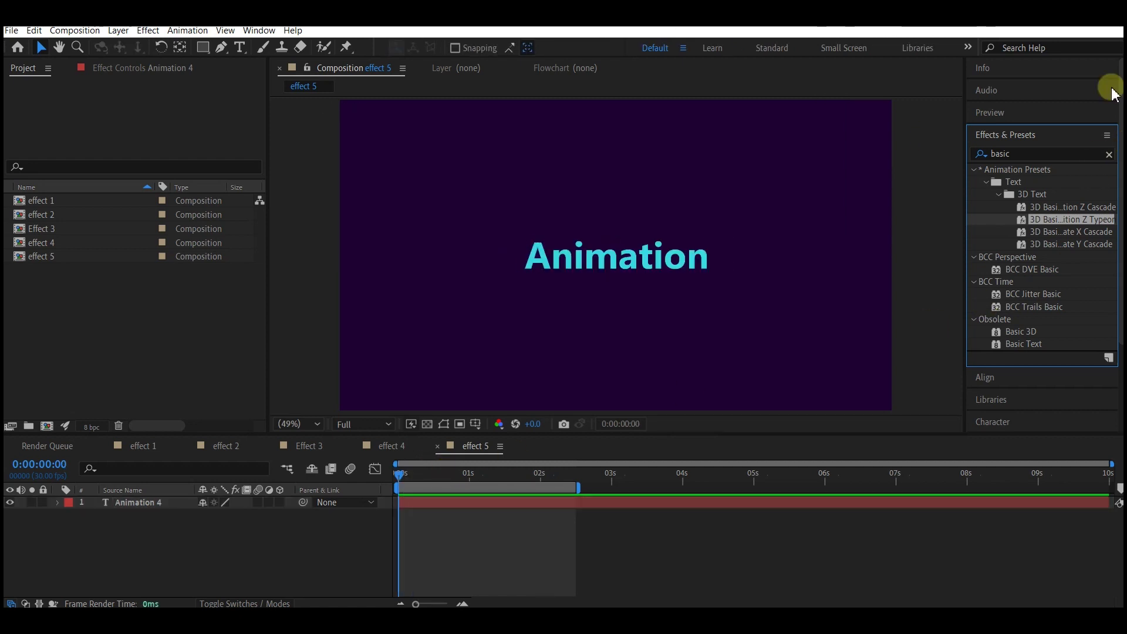
# Step: Try and undo the X Cascade preset, then apply 3D Basic Rotate Y Cascade to Animation 4
pyautogui.moveTo(1057, 232); pyautogui.dragTo(438, 503)
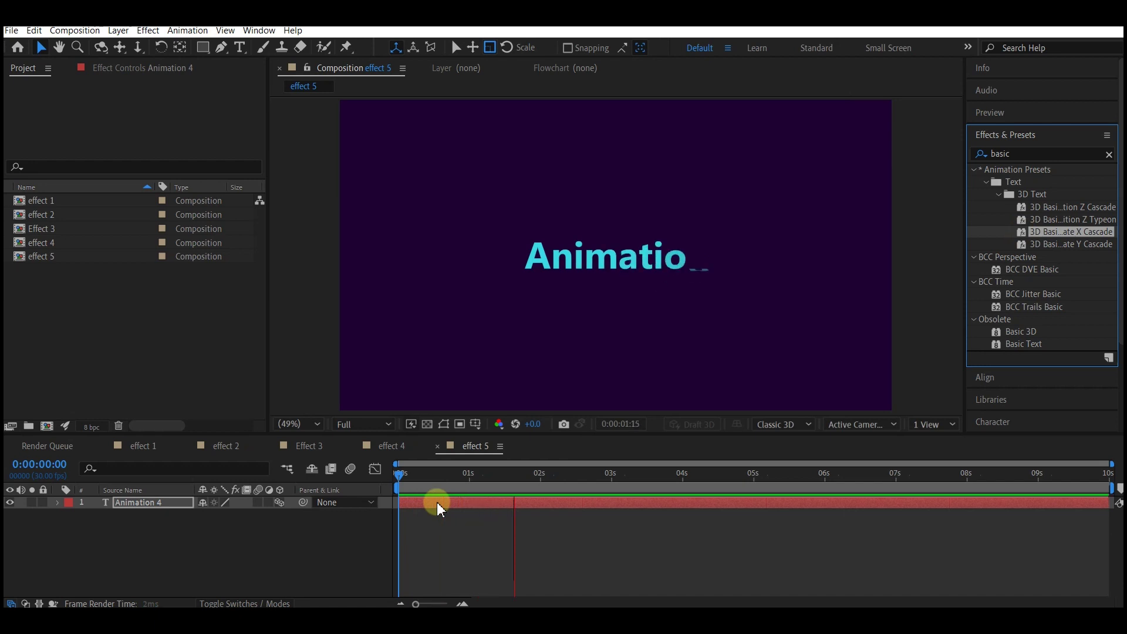
pyautogui.hotkey('ctrl', 'z')
pyautogui.moveTo(1071, 244); pyautogui.dragTo(411, 502)
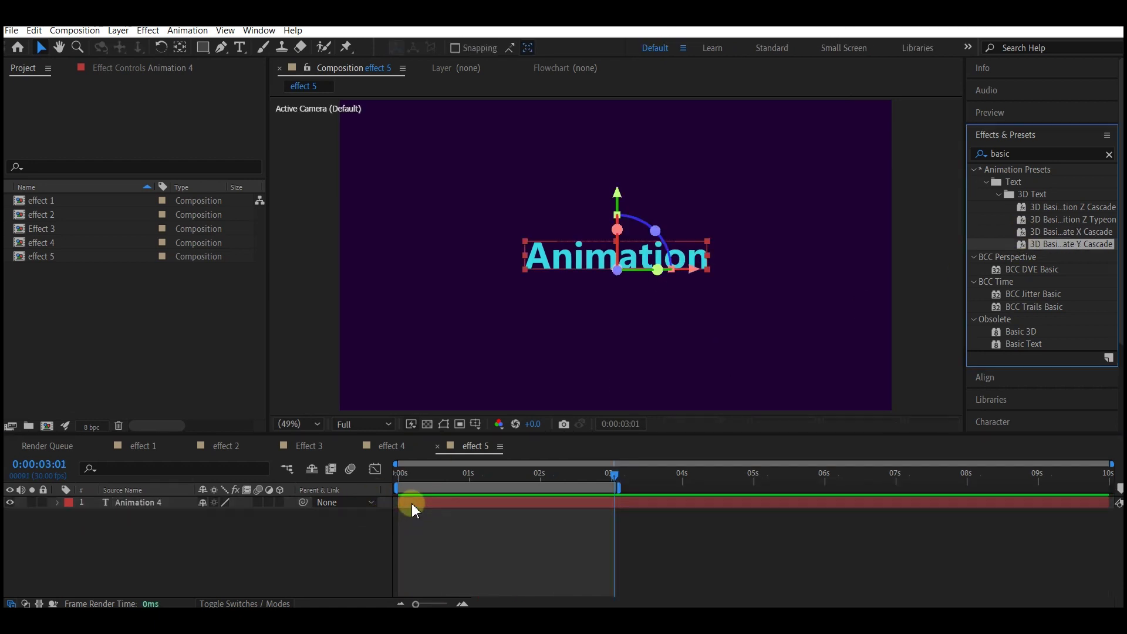
pyautogui.click(397, 474)
# Step: Preview the Y cascade and show Animation 4's keyframed Offset property
pyautogui.press('space')
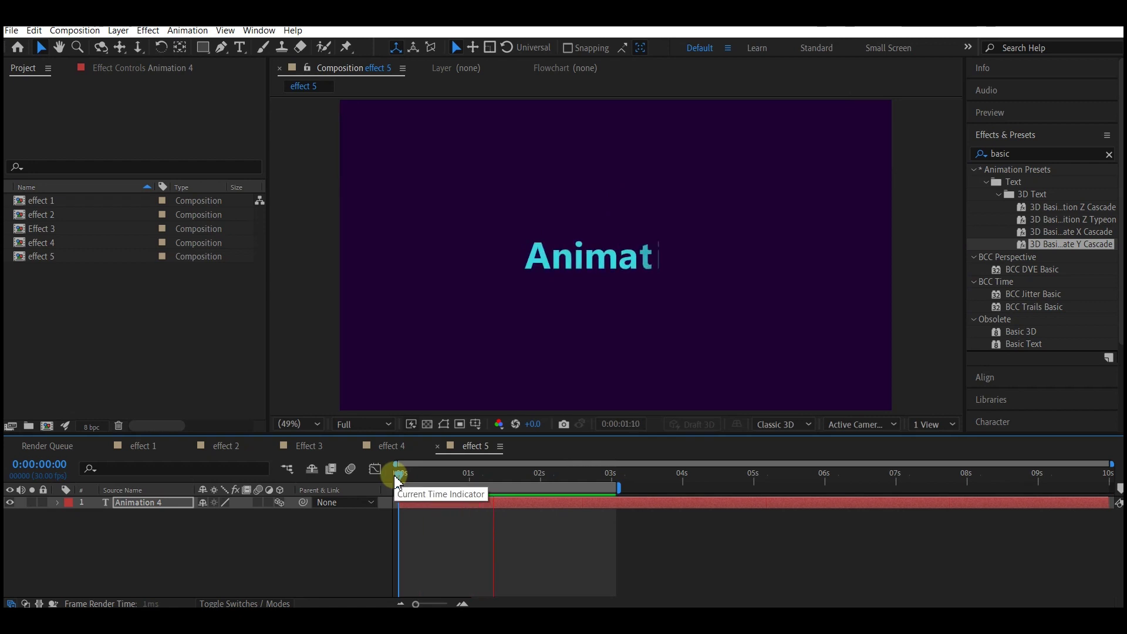
pyautogui.click(440, 508)
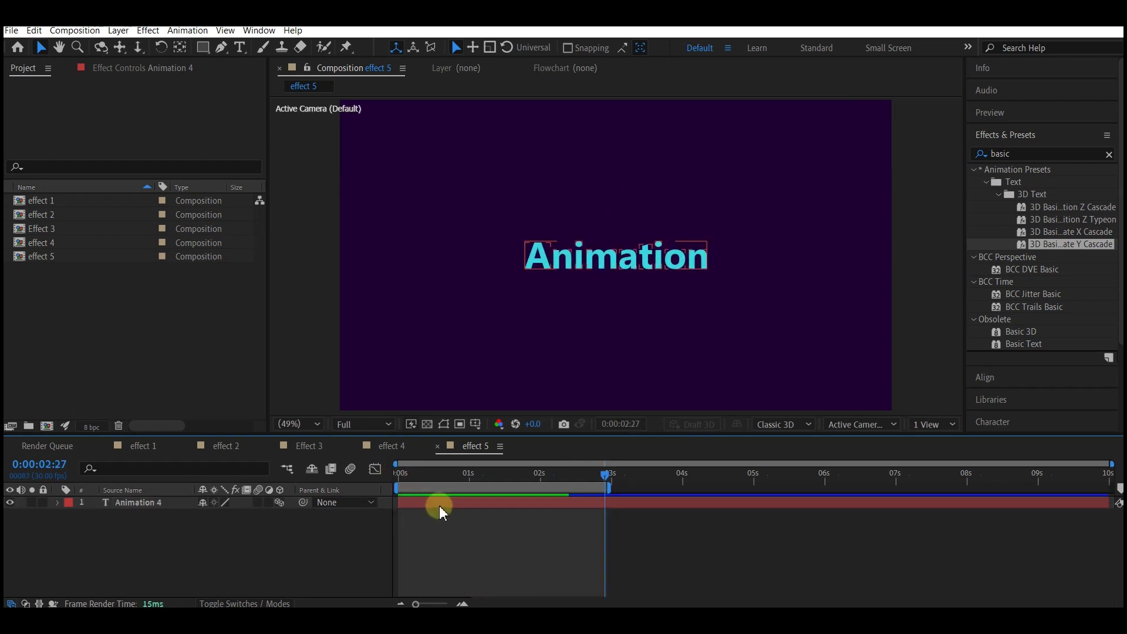
pyautogui.click(453, 506)
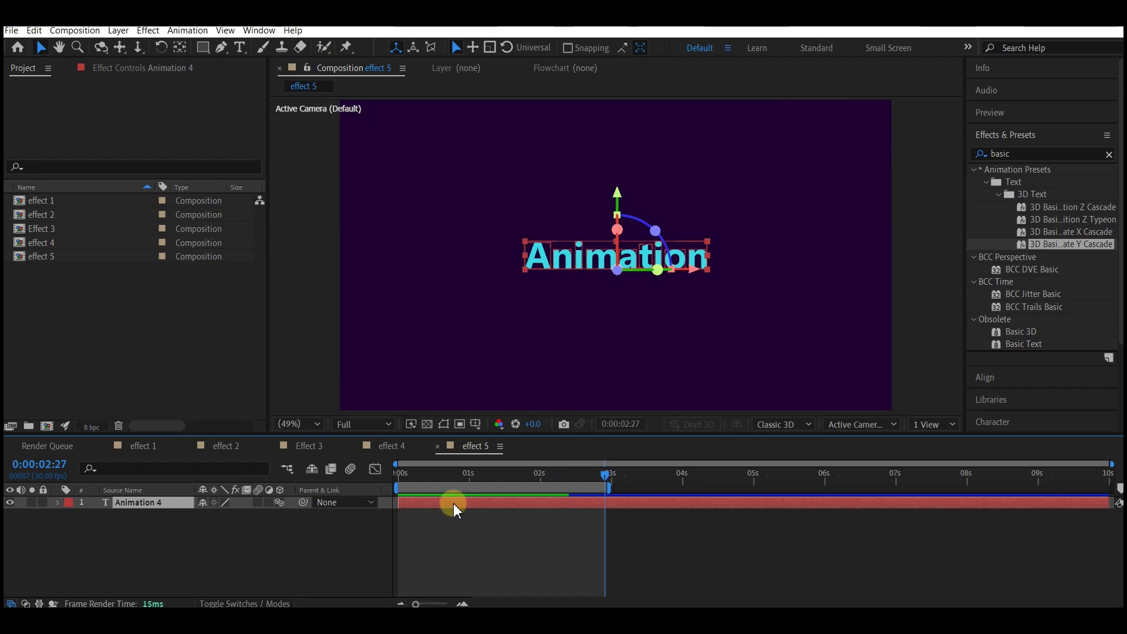
pyautogui.press('u')
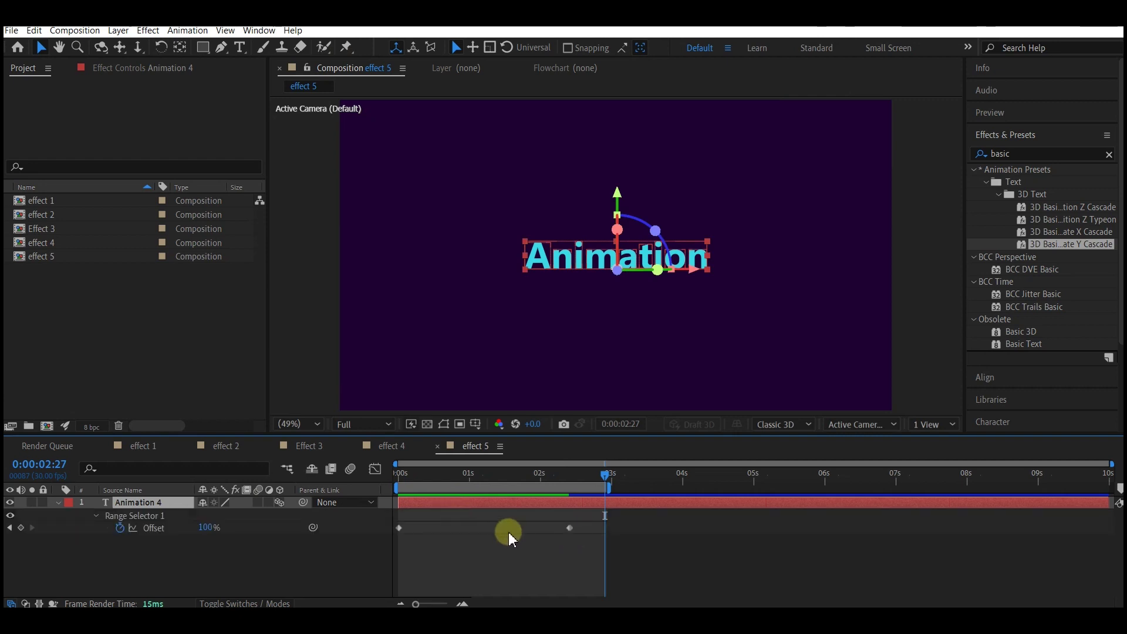
# Step: Preview the cascade from 0s and pull the end Offset keyframe earlier to about 0.6 seconds
pyautogui.moveTo(411, 473); pyautogui.dragTo(386, 478)
pyautogui.press('space')
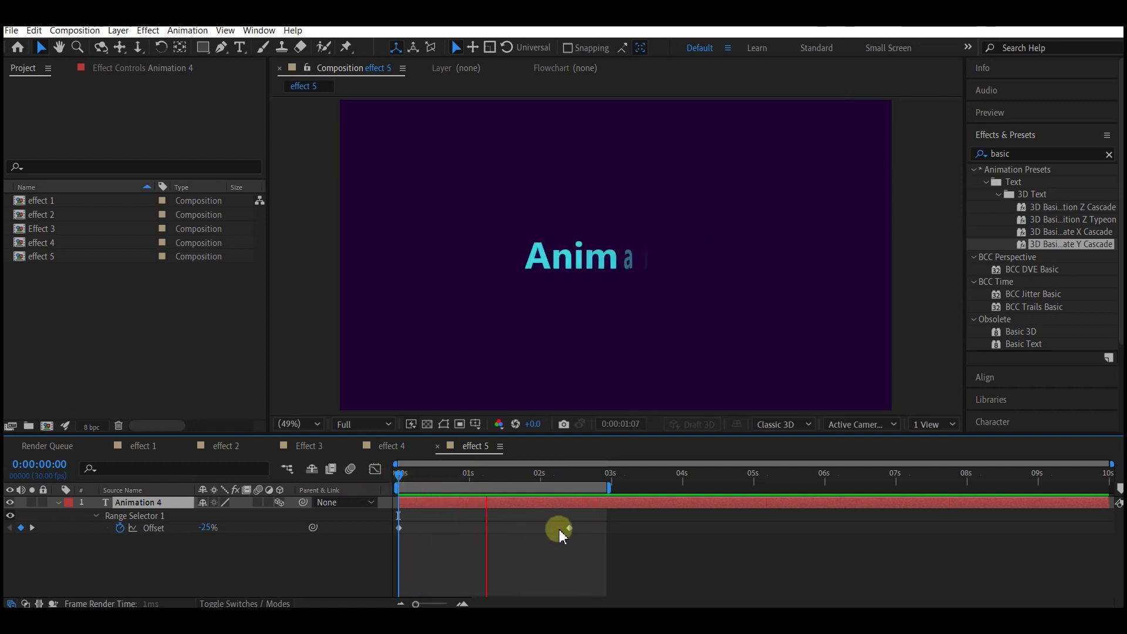
pyautogui.moveTo(569, 527); pyautogui.dragTo(441, 526)
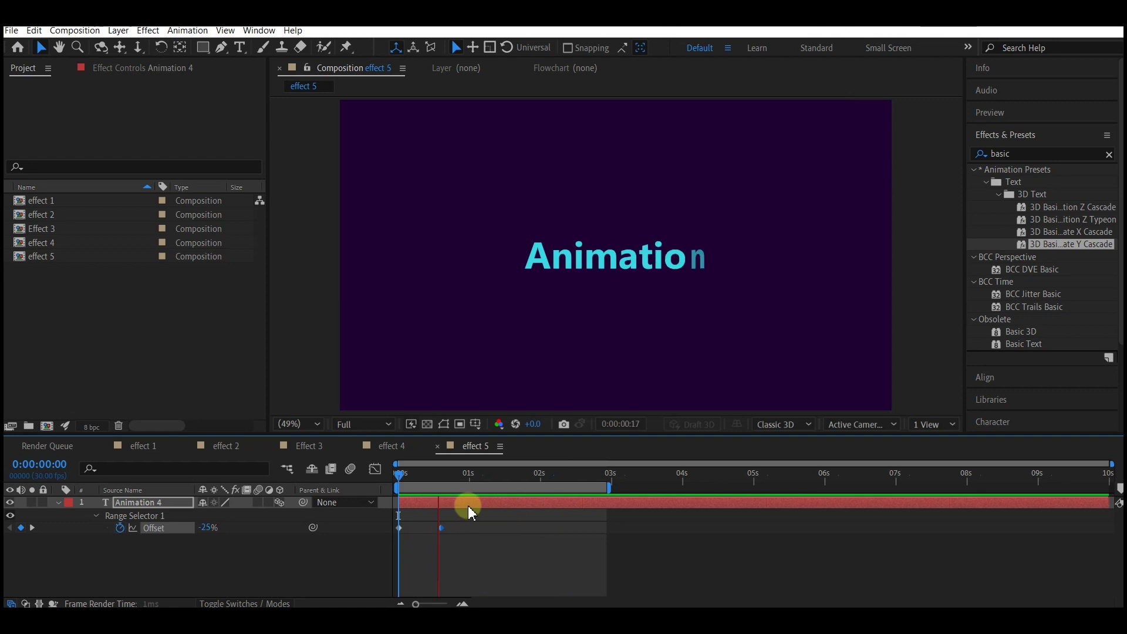